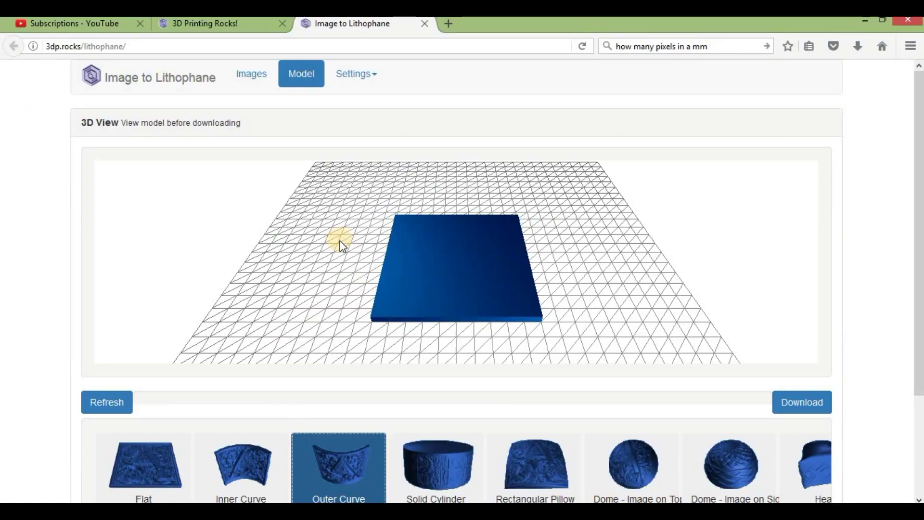
Step: Regenerate the preview, then look through the Image Settings and Model Settings sections
{"action": "left_click", "coordinate": [500, 304]}
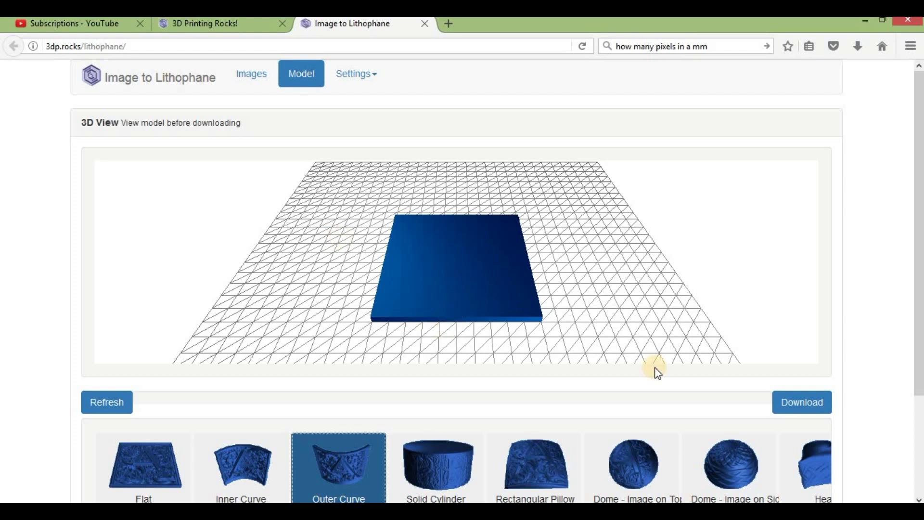
{"action": "left_click", "coordinate": [88, 407]}
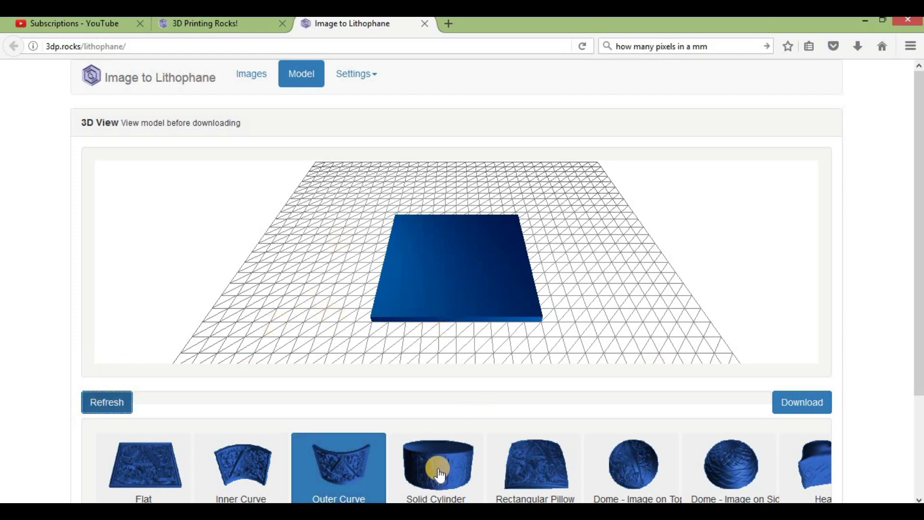
{"action": "left_click", "coordinate": [355, 73]}
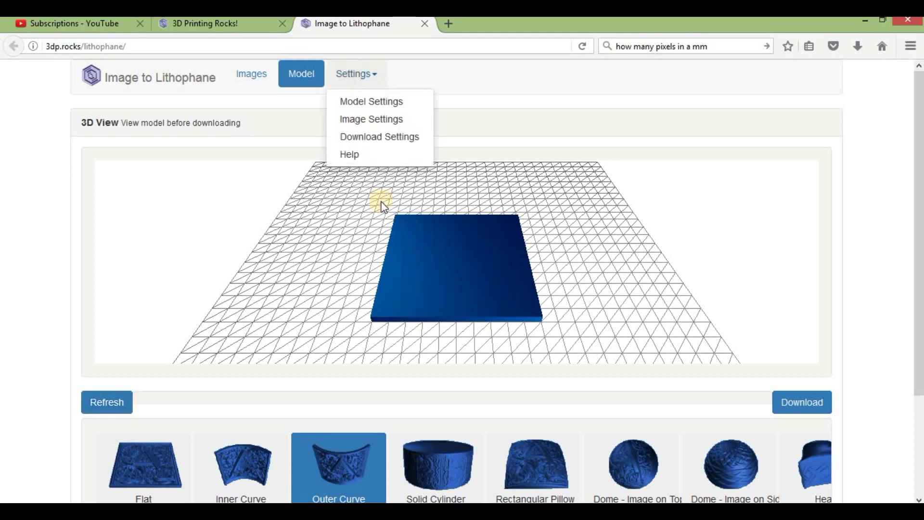
{"action": "left_click", "coordinate": [364, 119]}
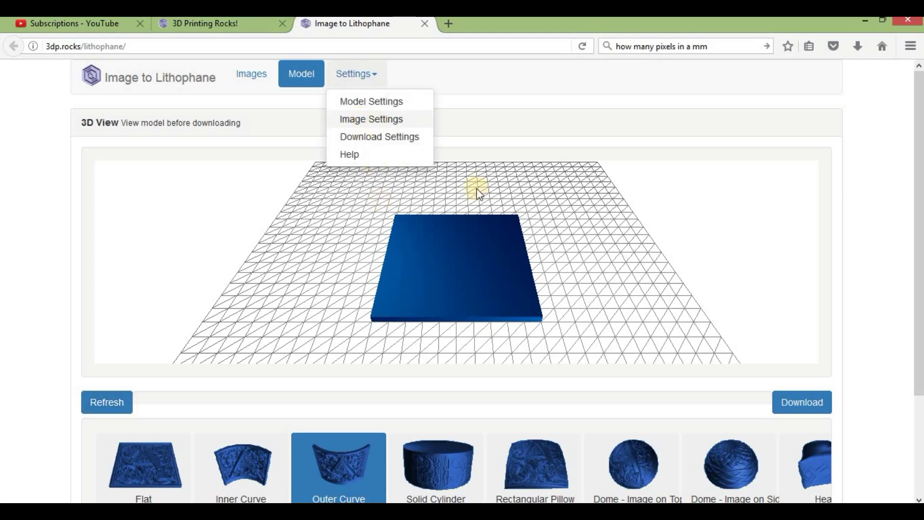
{"action": "scroll", "coordinate": [465, 284], "scroll_direction": "down", "scroll_amount": 4}
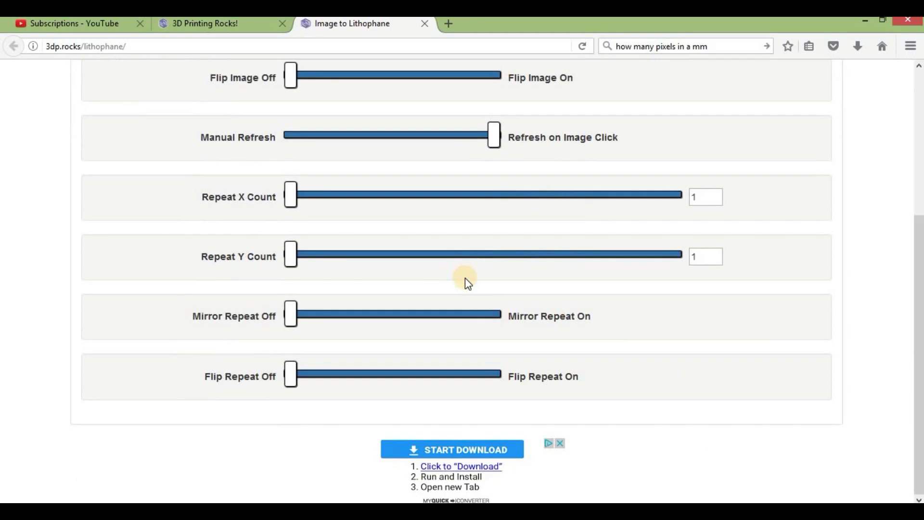
{"action": "scroll", "coordinate": [464, 280], "scroll_direction": "up", "scroll_amount": 4}
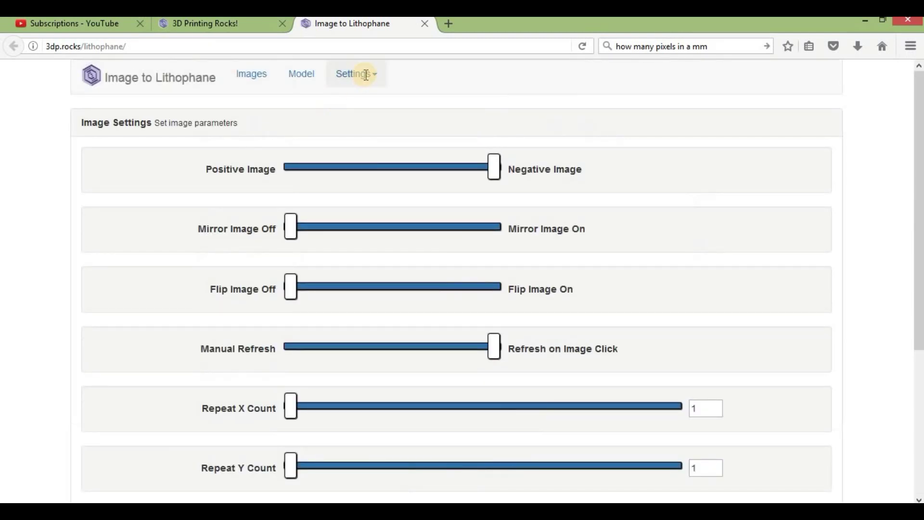
{"action": "left_click", "coordinate": [362, 73]}
{"action": "left_click", "coordinate": [367, 101]}
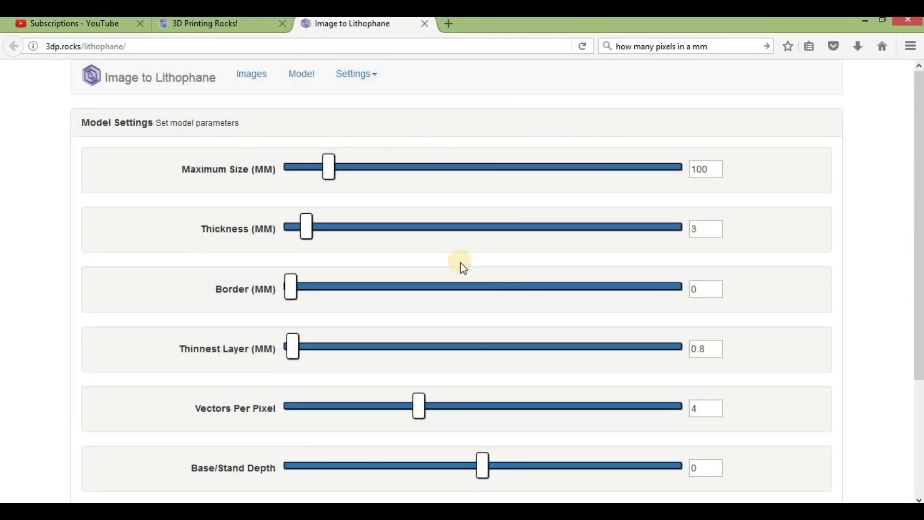
Step: Set the model Curve to 90 after trying the slider at 360, 20 and 0
{"action": "scroll", "coordinate": [460, 262], "scroll_direction": "down", "scroll_amount": 2}
{"action": "scroll", "coordinate": [455, 266], "scroll_direction": "down", "scroll_amount": 2}
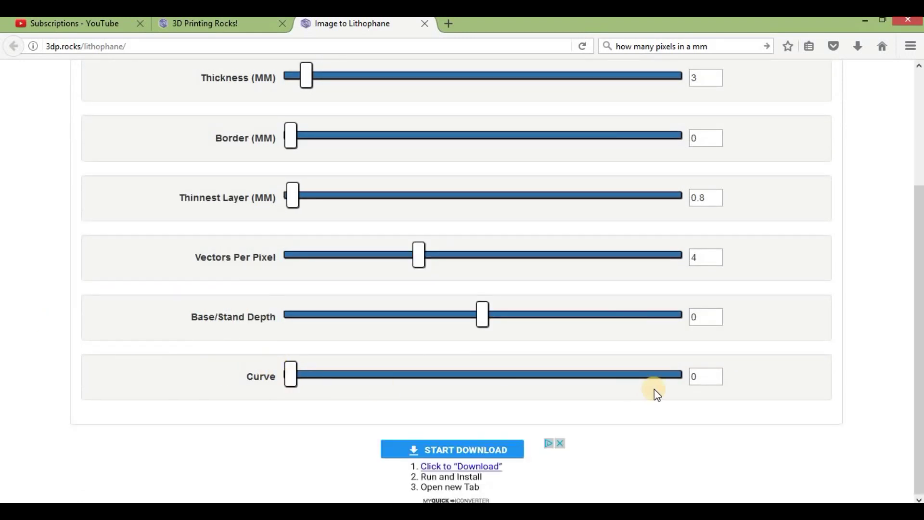
{"action": "left_click_drag", "start_coordinate": [289, 383], "coordinate": [767, 385]}
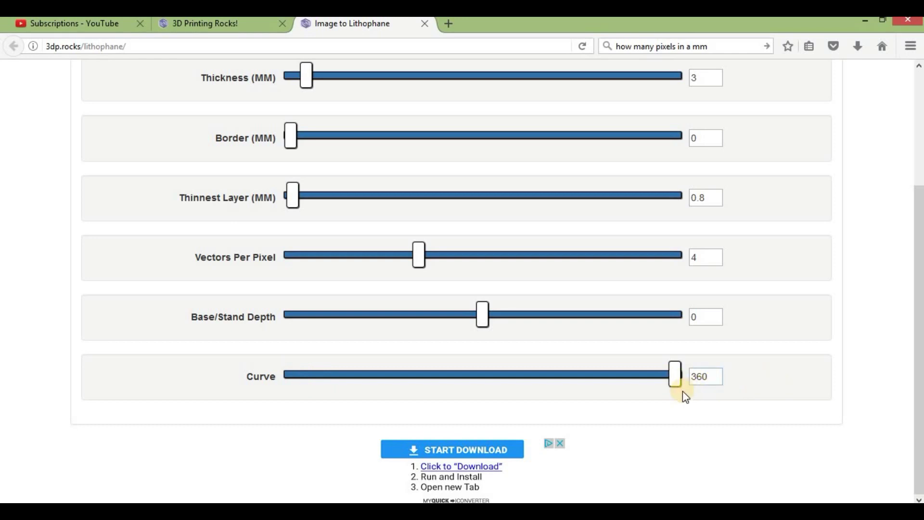
{"action": "left_click_drag", "start_coordinate": [674, 383], "coordinate": [316, 378]}
{"action": "left_click_drag", "start_coordinate": [247, 380], "coordinate": [237, 376]}
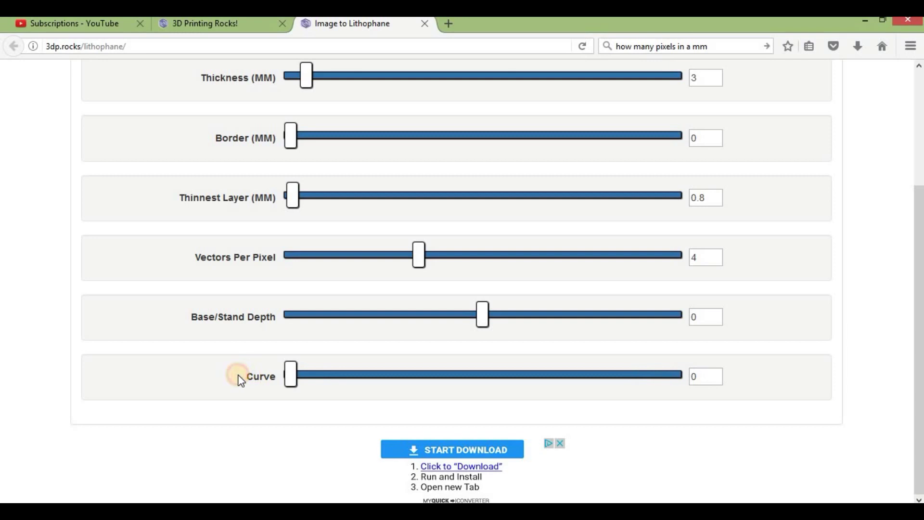
{"action": "double_click", "coordinate": [701, 385]}
{"action": "type", "text": "90"}
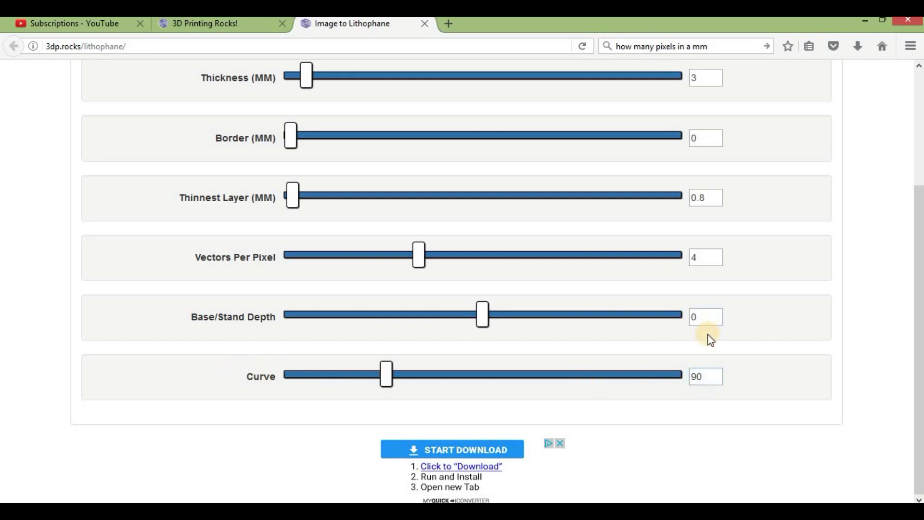
{"action": "scroll", "coordinate": [705, 337], "scroll_direction": "up", "scroll_amount": 3}
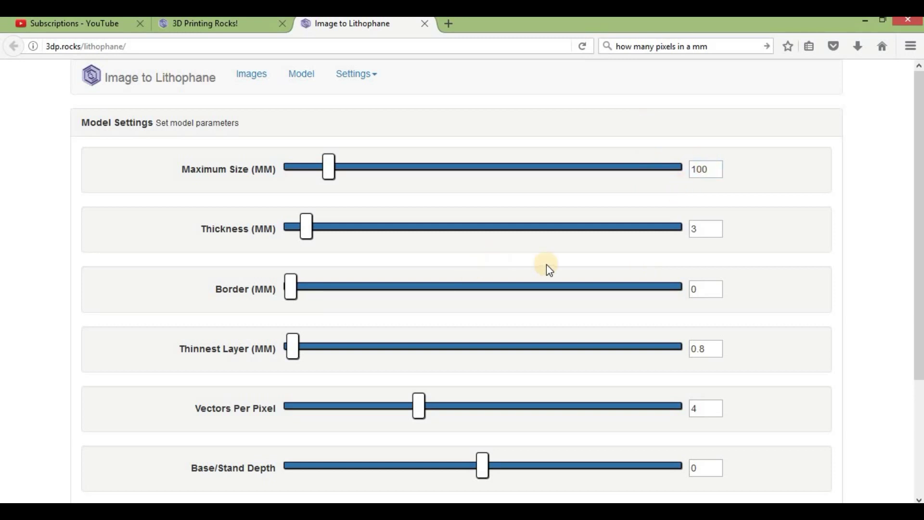
Step: Check the Maximum Size value of 100 mm for the curved panel
{"action": "left_click", "coordinate": [716, 171]}
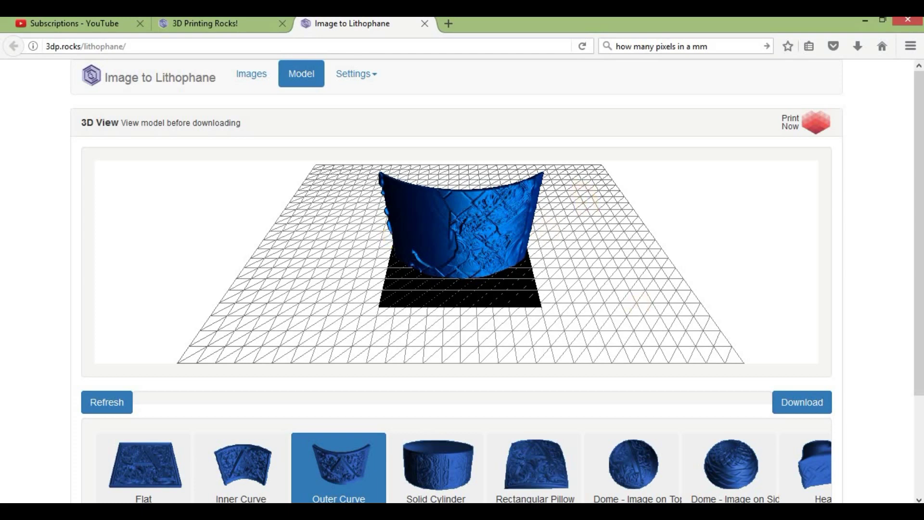
Step: In a new tab's circumference calculator, try radius 65, then radius 63
{"action": "left_click", "coordinate": [449, 23]}
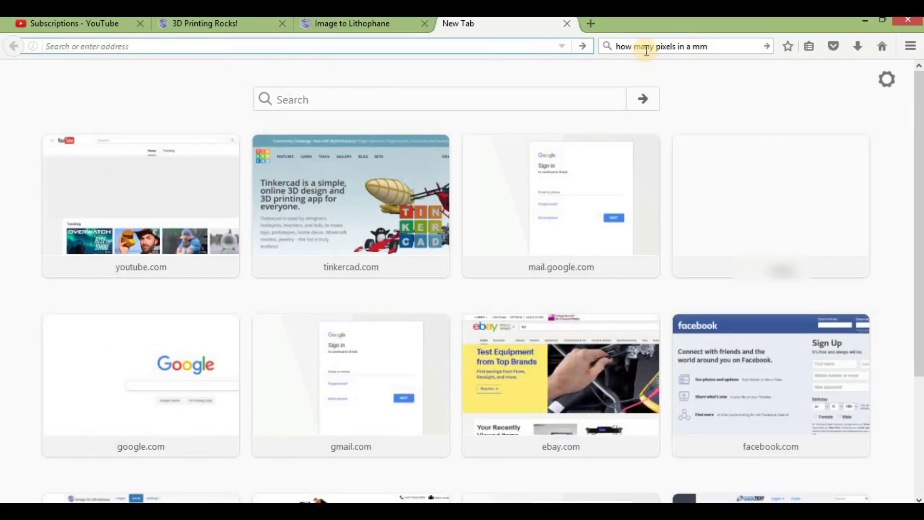
{"action": "left_click", "coordinate": [672, 45]}
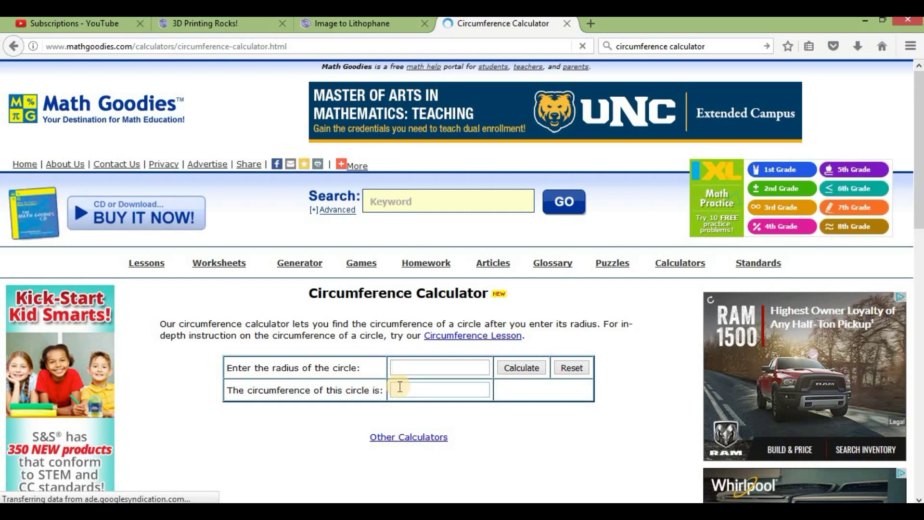
{"action": "type", "text": "65"}
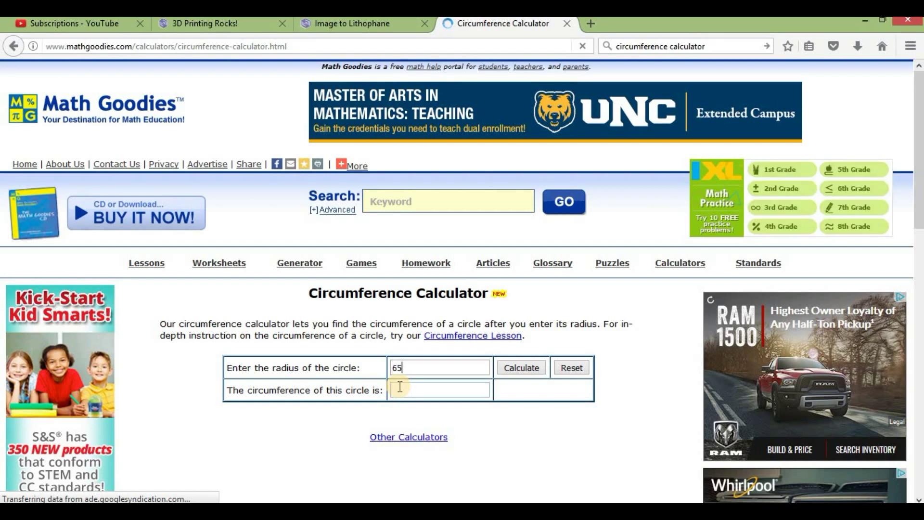
{"action": "left_click", "coordinate": [519, 370]}
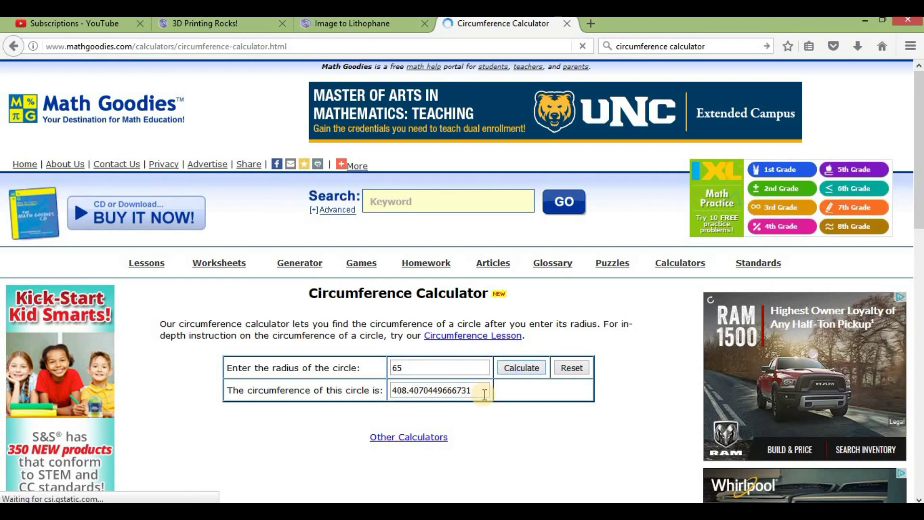
{"action": "left_click_drag", "start_coordinate": [395, 367], "coordinate": [451, 371]}
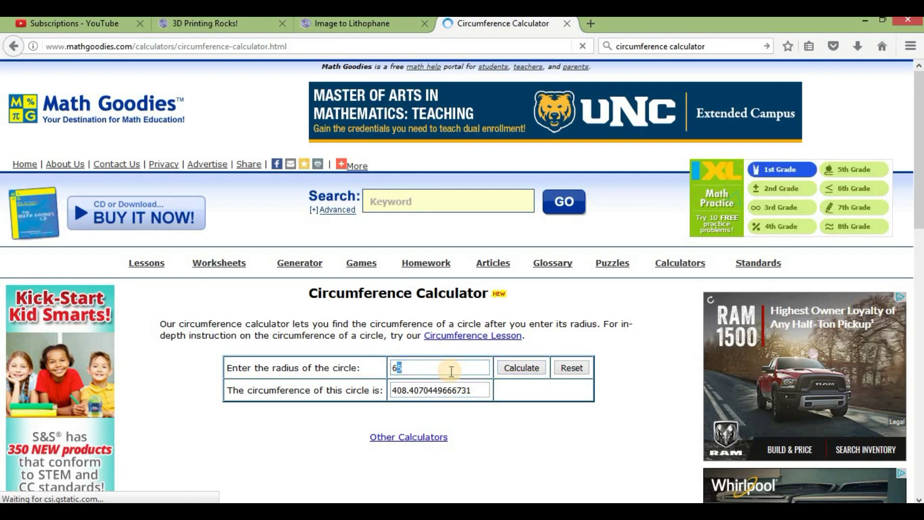
{"action": "type", "text": "3"}
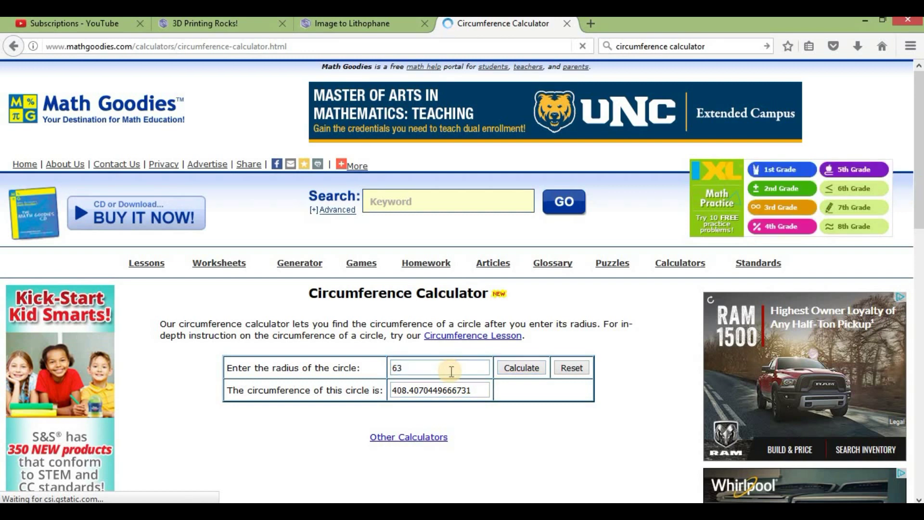
{"action": "left_click", "coordinate": [524, 369]}
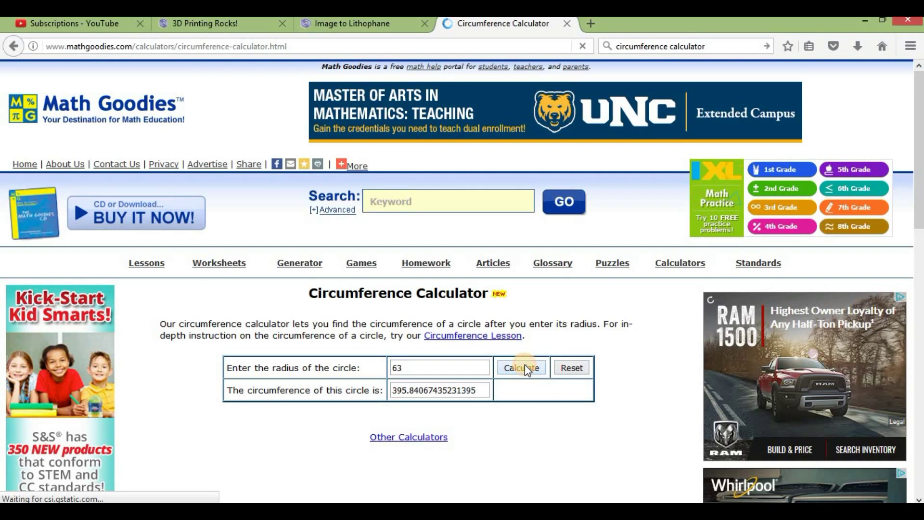
Step: Enter radius 63.6 and read the circumference 399.61058553662167
{"action": "left_click", "coordinate": [398, 366]}
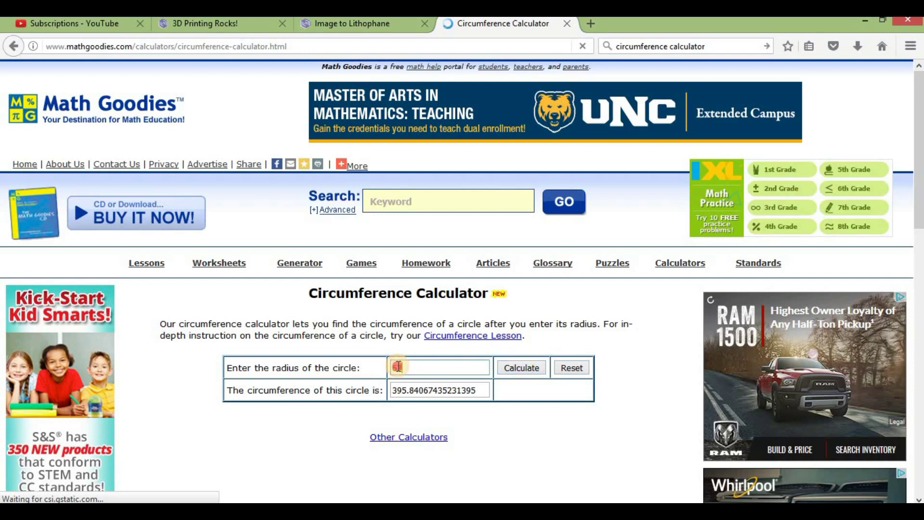
{"action": "key", "text": "BackSpace"}
{"action": "type", "text": "4.5"}
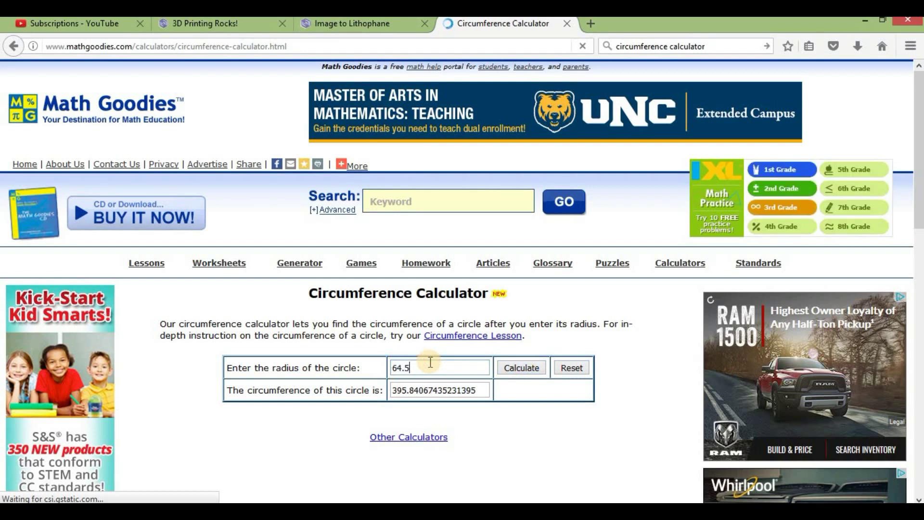
{"action": "type", "text": "6"}
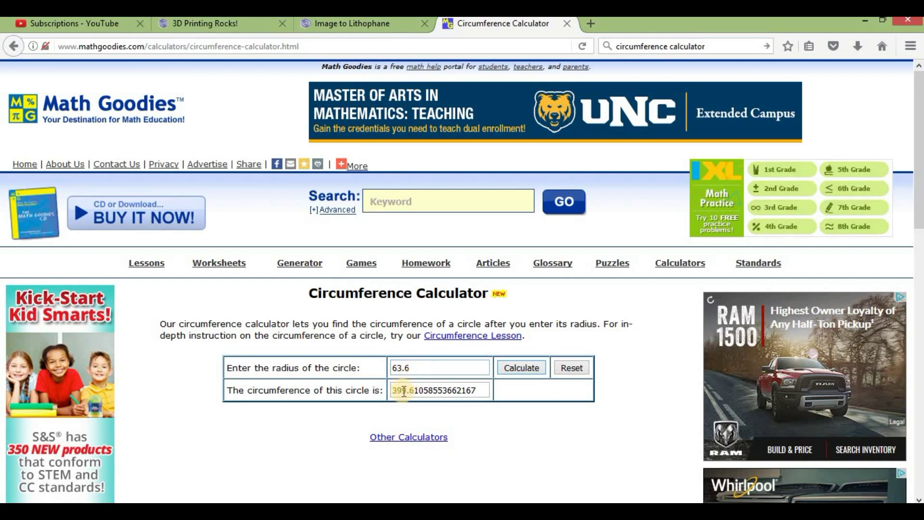
{"action": "left_click_drag", "start_coordinate": [407, 390], "coordinate": [391, 390]}
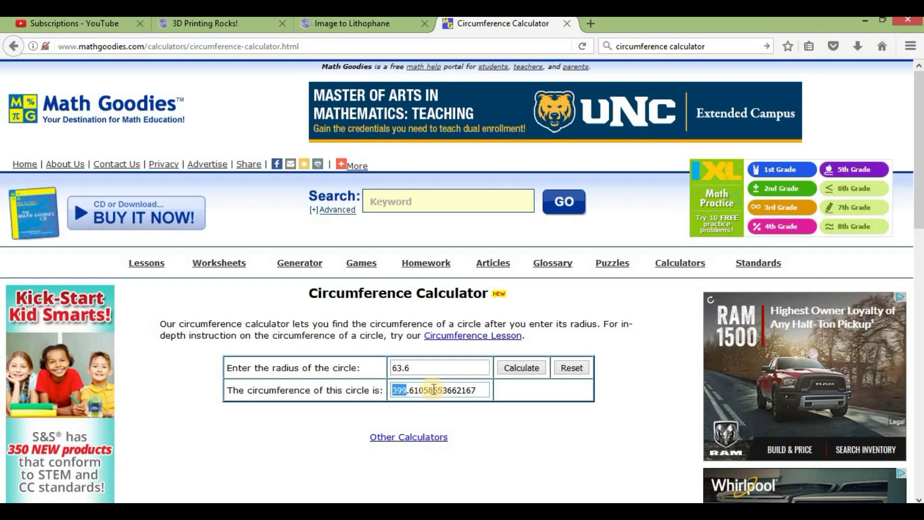
{"action": "left_click", "coordinate": [416, 370]}
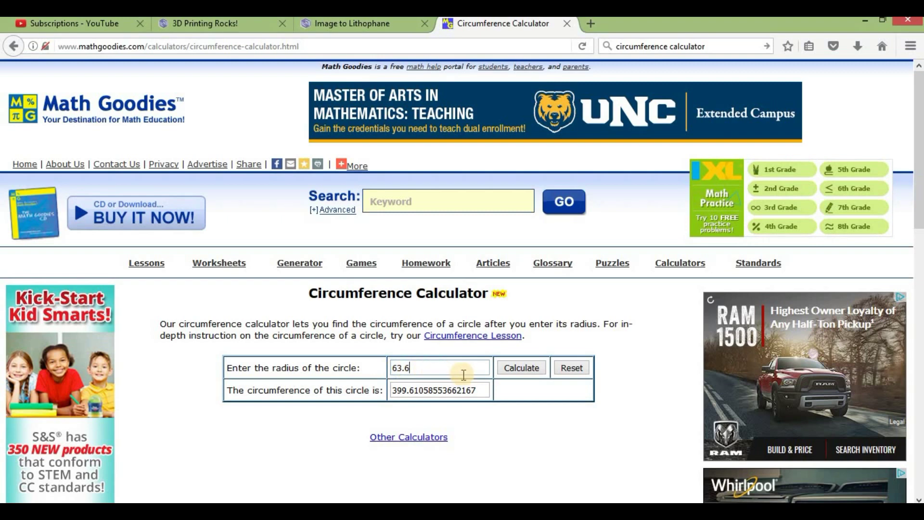
Step: Compute 63.6*2 = 127.2 in Calculator, then minimize it
{"action": "key", "text": "XF86Calculator"}
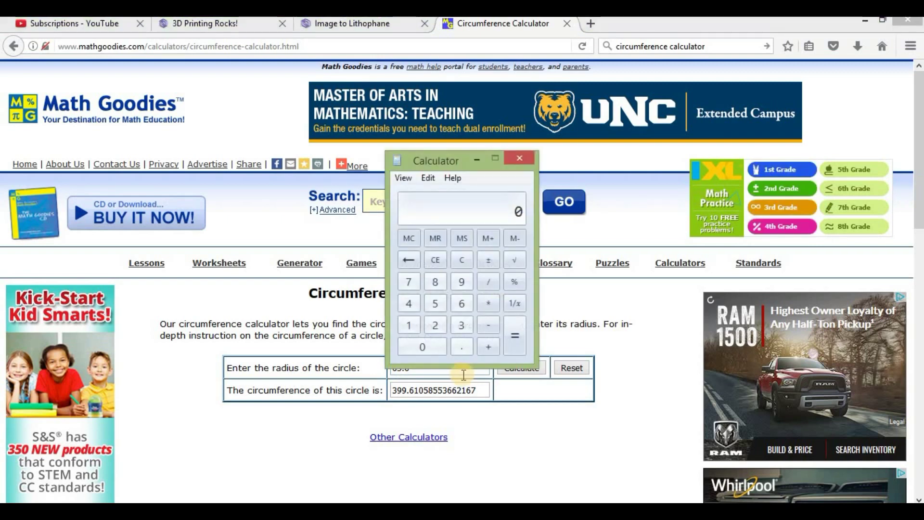
{"action": "type", "text": "63.6*2"}
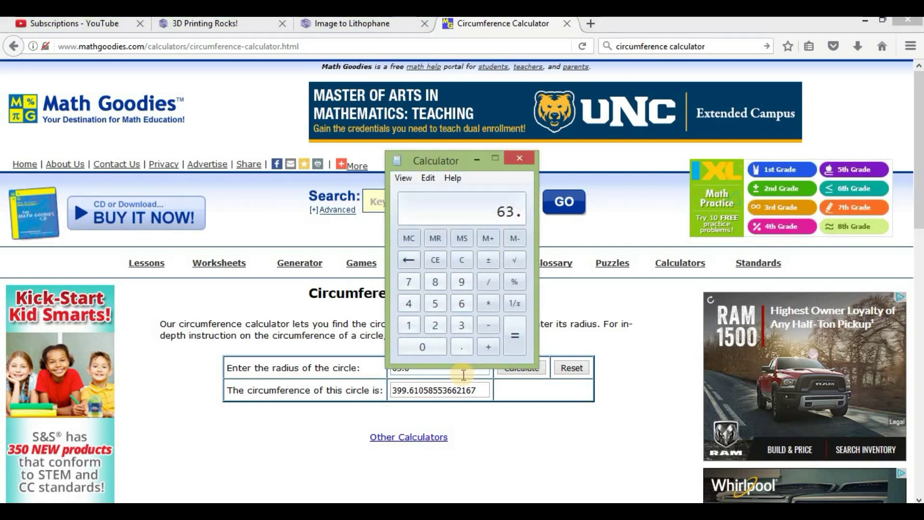
{"action": "key", "text": "Return"}
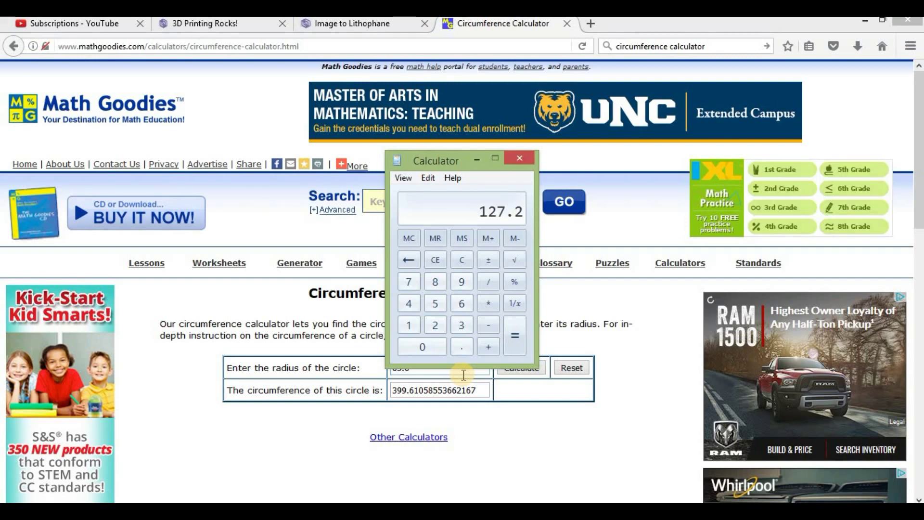
{"action": "left_click", "coordinate": [476, 160]}
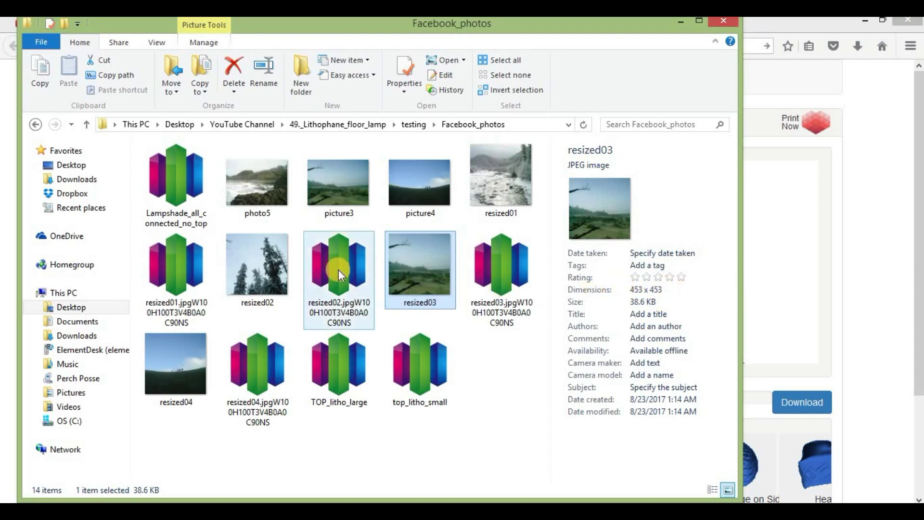
Step: Compare details of resized01, photo5, picture3 (604 × 453), resized03 and resized02 in Facebook_photos
{"action": "left_click", "coordinate": [506, 177]}
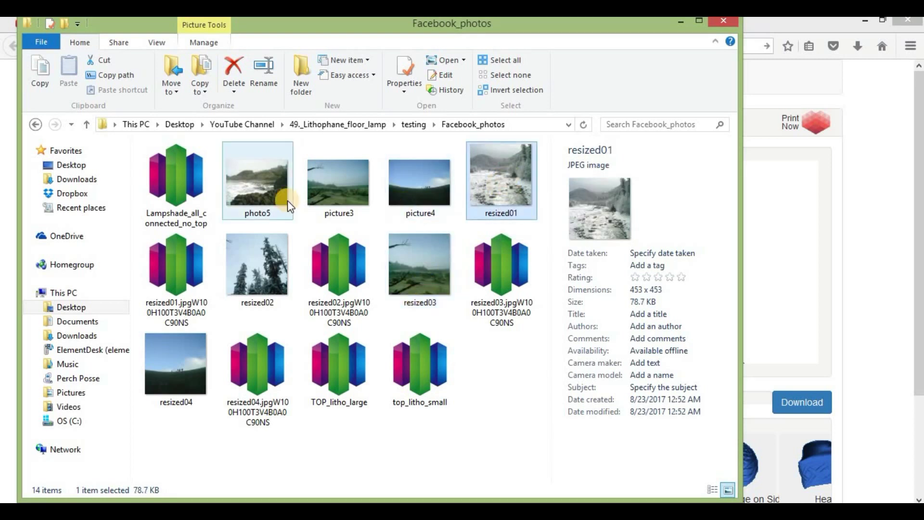
{"action": "left_click", "coordinate": [271, 192]}
{"action": "left_click", "coordinate": [355, 203]}
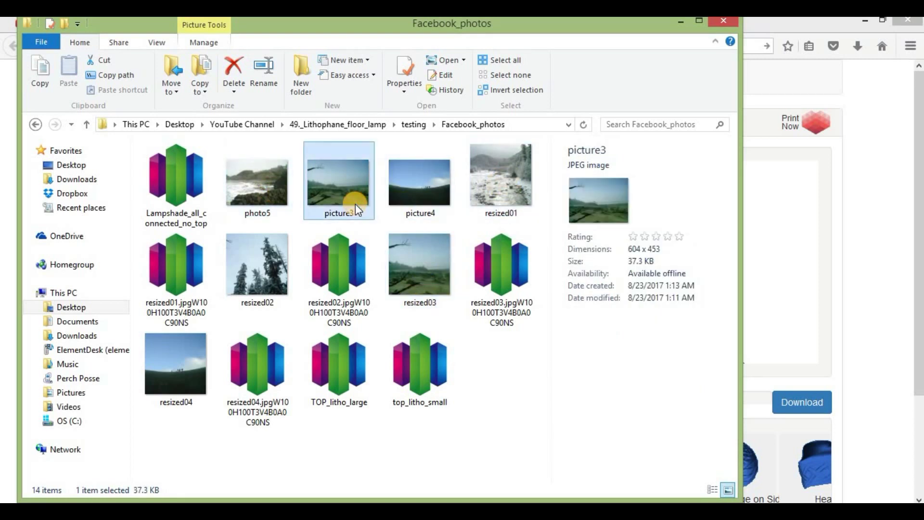
{"action": "left_click", "coordinate": [418, 244]}
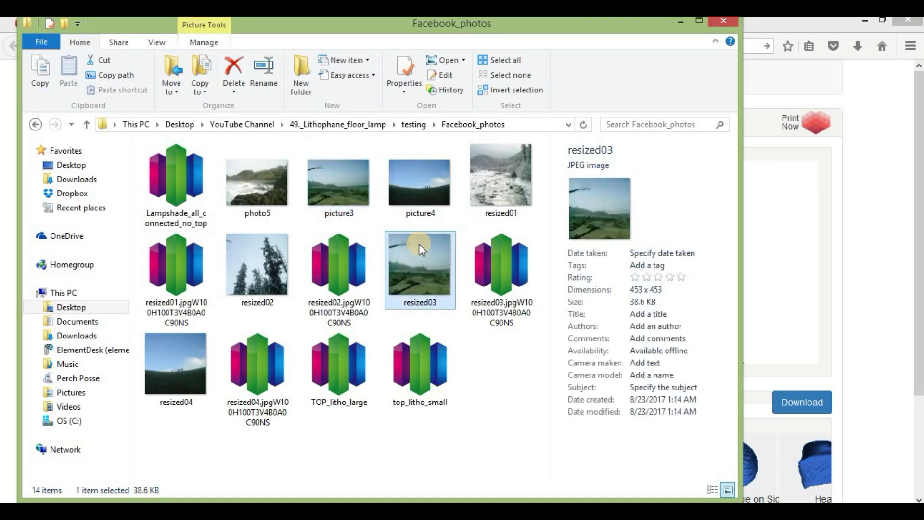
{"action": "left_click", "coordinate": [485, 184]}
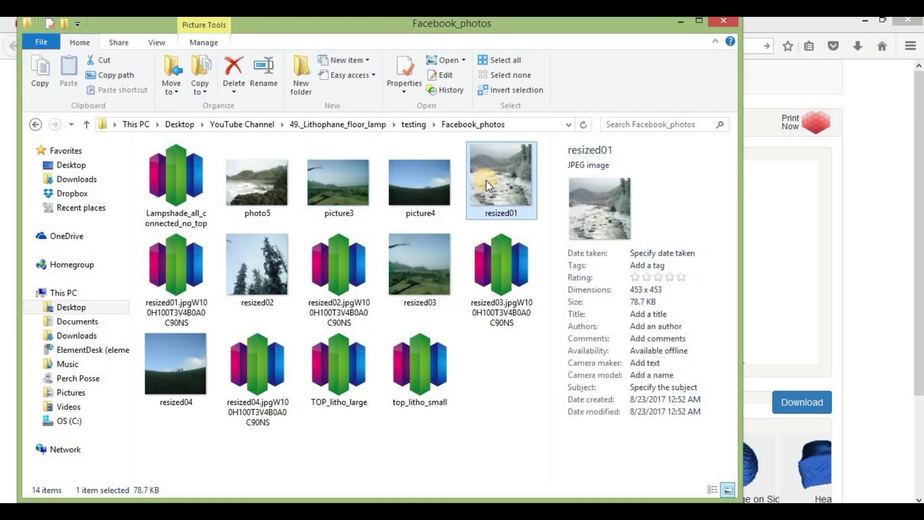
{"action": "left_click", "coordinate": [428, 255]}
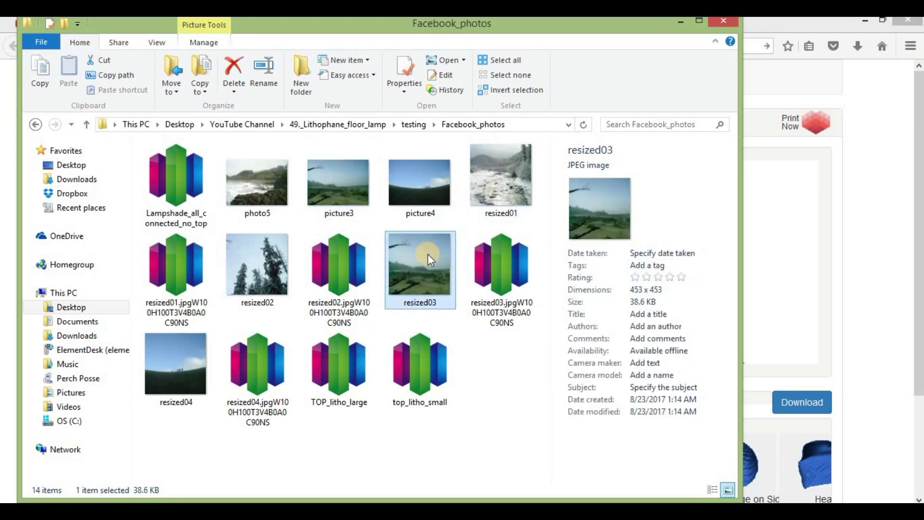
{"action": "left_click", "coordinate": [279, 264]}
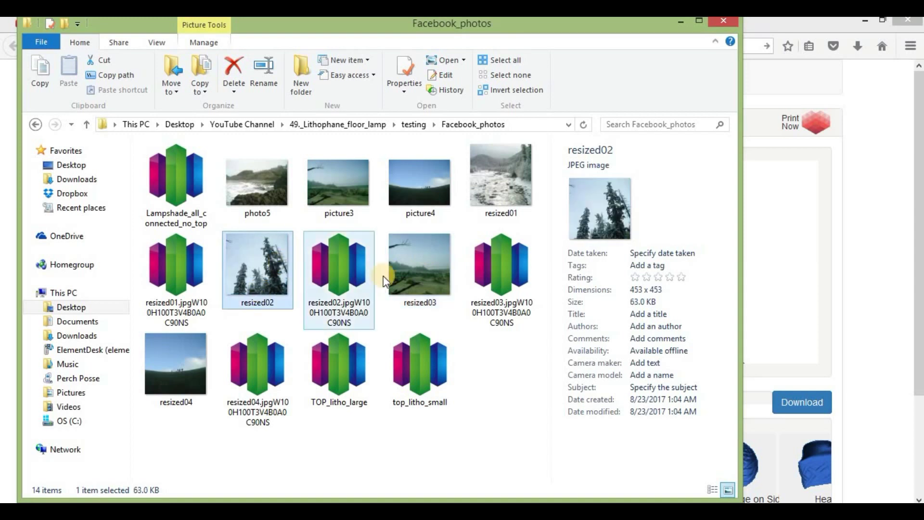
{"action": "left_click", "coordinate": [675, 290]}
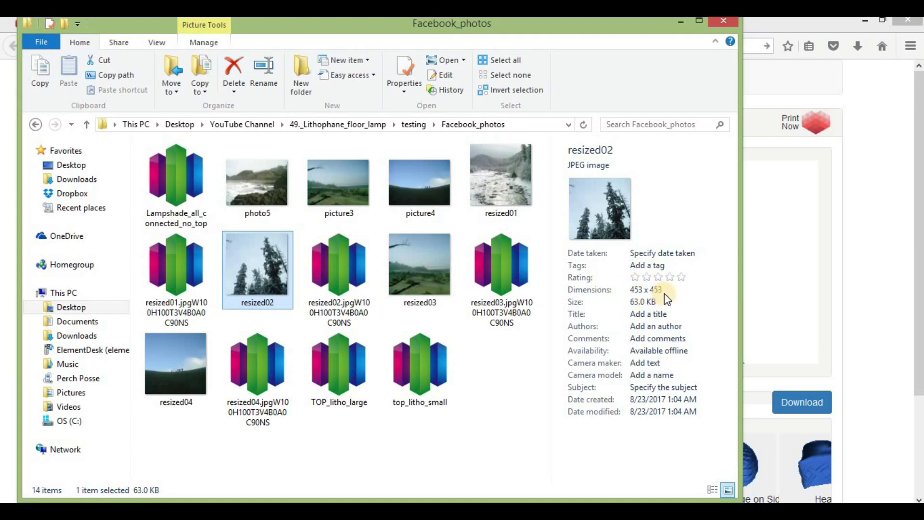
Step: Confirm resized04, resized02, resized03 and resized01 are all 453 × 453
{"action": "left_click", "coordinate": [183, 359]}
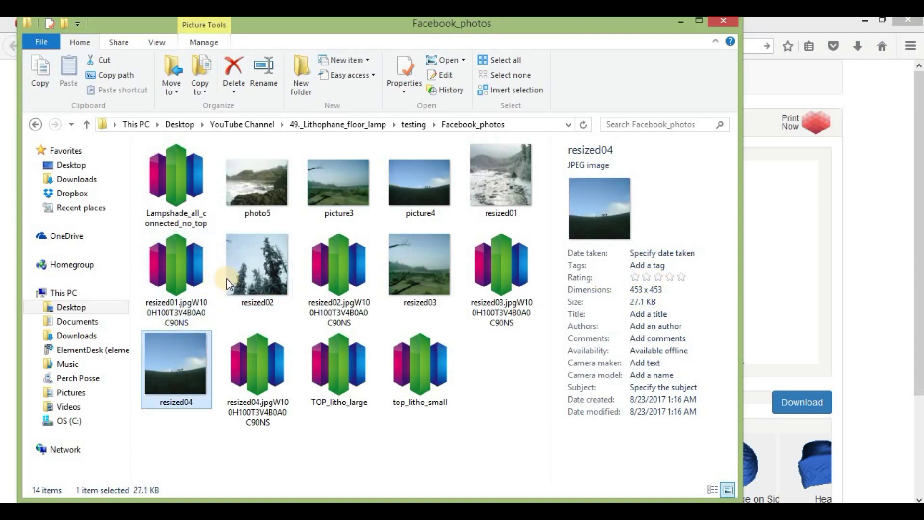
{"action": "left_click", "coordinate": [243, 275]}
{"action": "left_click", "coordinate": [406, 268]}
{"action": "left_click", "coordinate": [495, 198]}
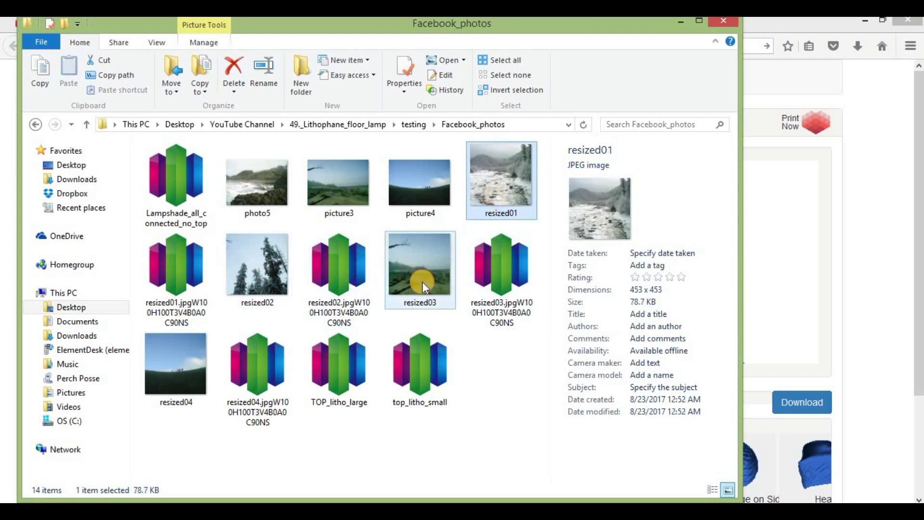
{"action": "left_click", "coordinate": [416, 286]}
{"action": "left_click", "coordinate": [266, 295]}
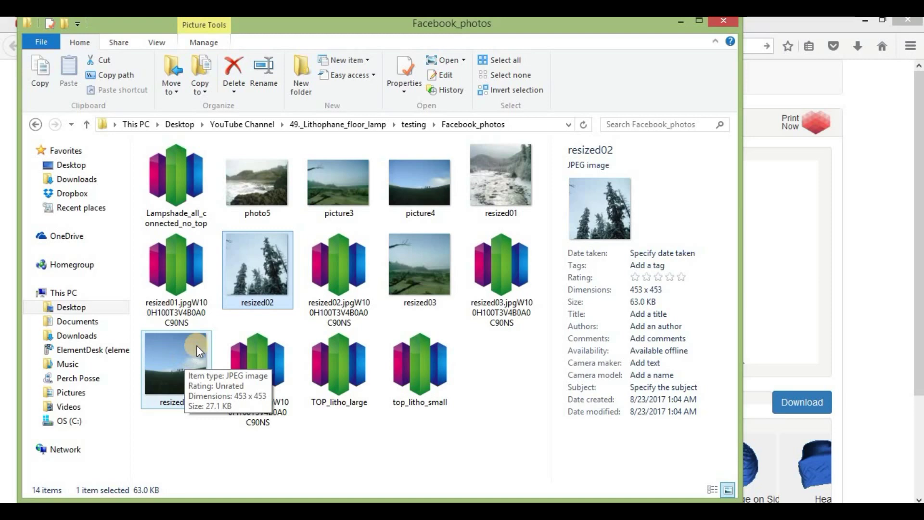
{"action": "left_click", "coordinate": [200, 361]}
{"action": "left_click", "coordinate": [415, 289]}
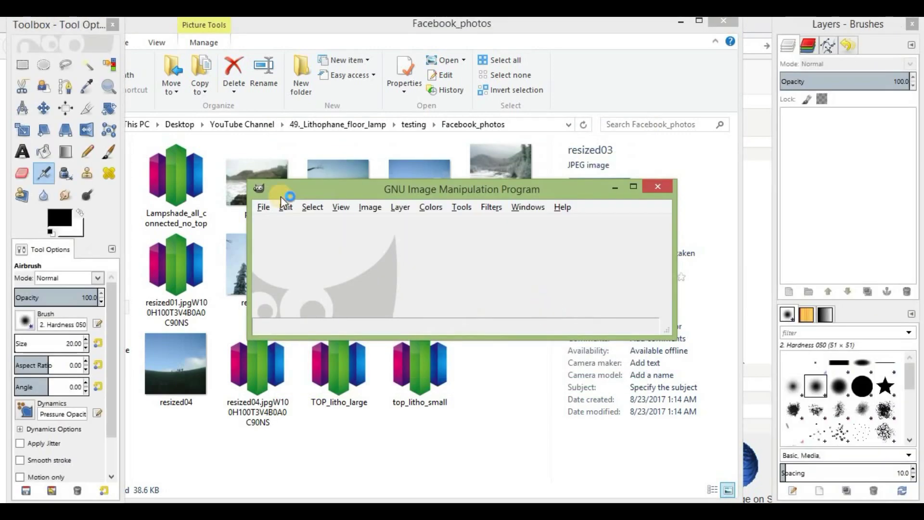
Step: Open photo5.jpg in GIMP and bring up the Set Image Canvas Size dialog at 604 × 453
{"action": "left_click", "coordinate": [264, 207]}
{"action": "mouse_move", "coordinate": [349, 217]}
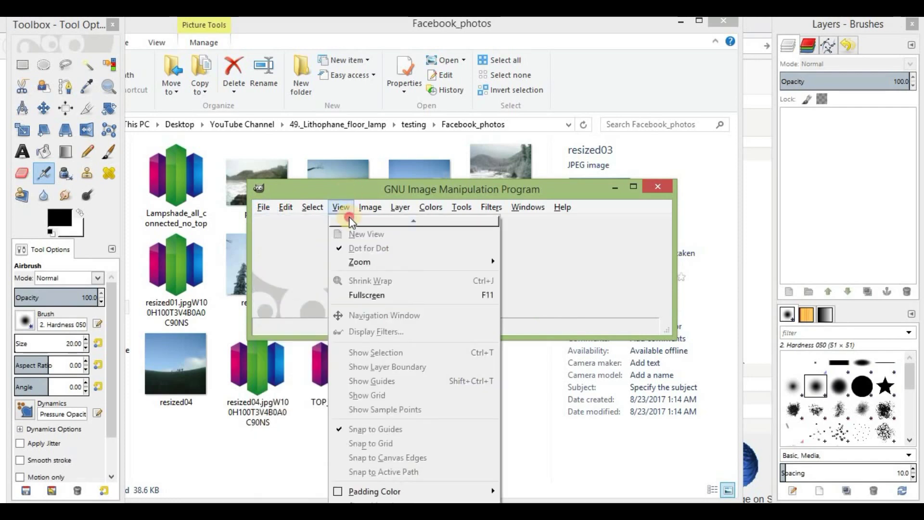
{"action": "left_click", "coordinate": [291, 237]}
{"action": "left_click_drag", "start_coordinate": [360, 189], "coordinate": [285, 234]}
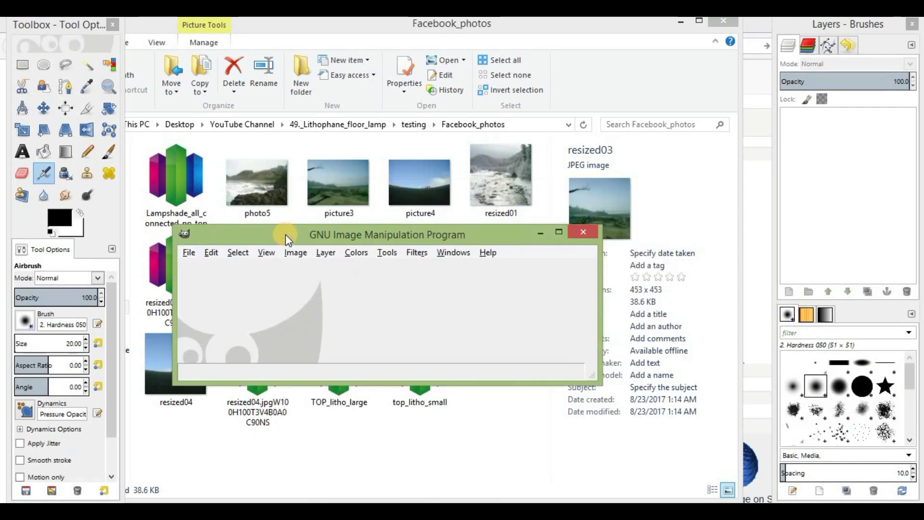
{"action": "left_click", "coordinate": [253, 181]}
{"action": "left_click_drag", "start_coordinate": [253, 180], "coordinate": [332, 354]}
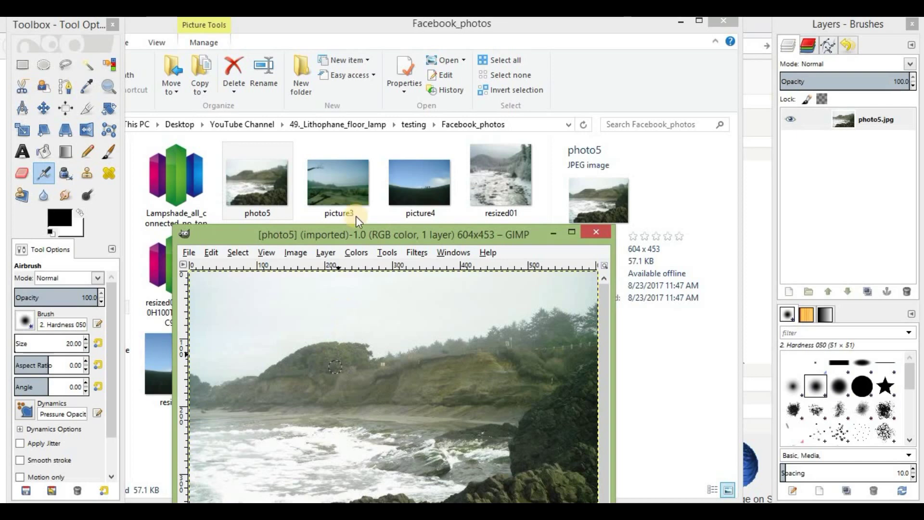
{"action": "left_click_drag", "start_coordinate": [356, 241], "coordinate": [391, 115]}
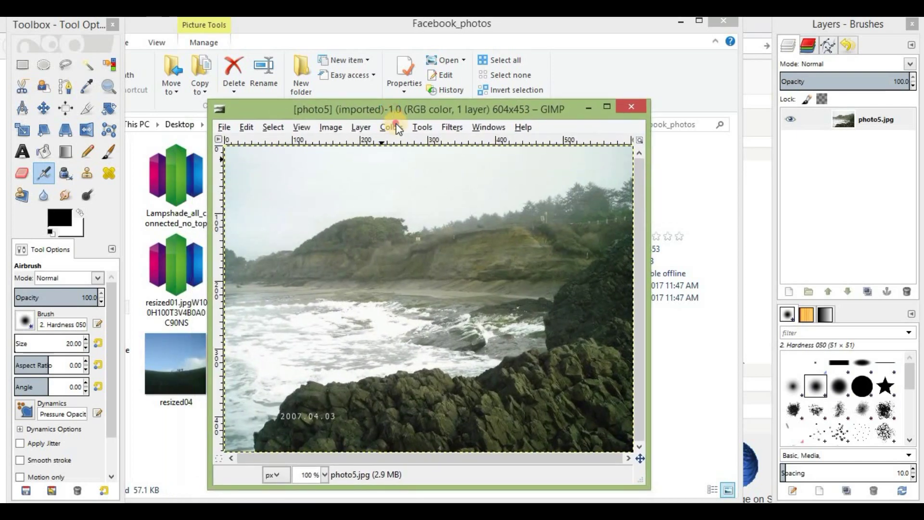
{"action": "left_click", "coordinate": [329, 127]}
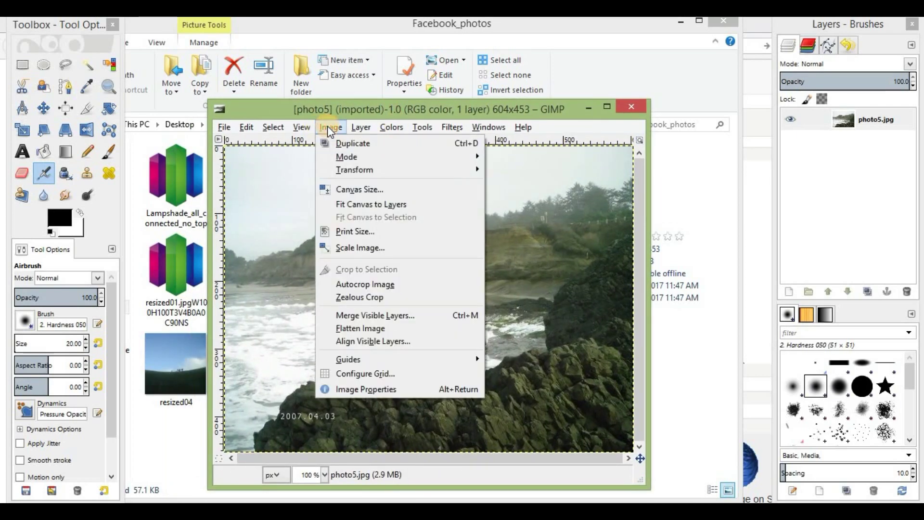
{"action": "left_click", "coordinate": [360, 189]}
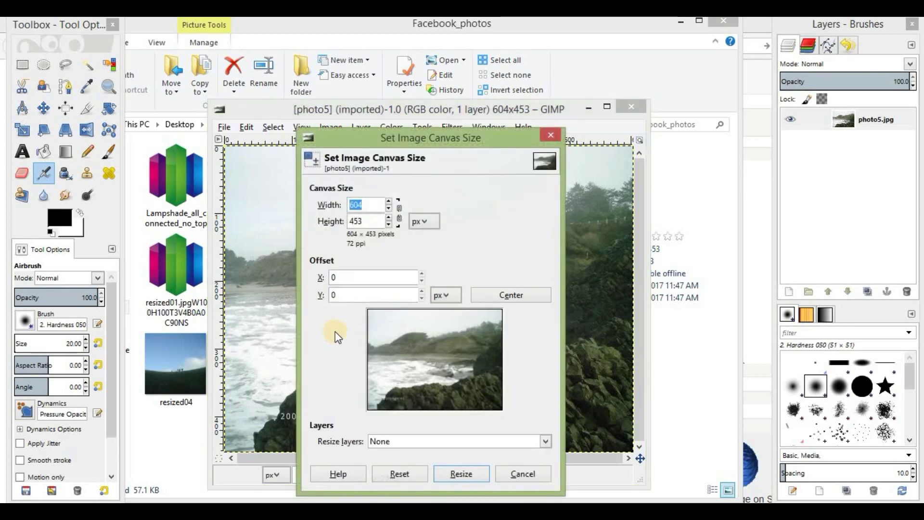
Step: Set canvas width to 453, shift the photo to Offset X -151, and resize
{"action": "left_click", "coordinate": [364, 207]}
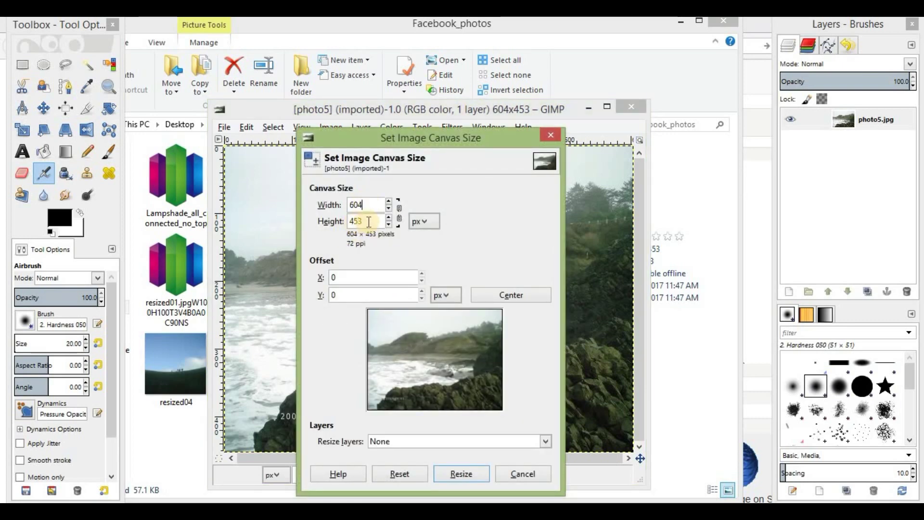
{"action": "left_click_drag", "start_coordinate": [369, 202], "coordinate": [324, 204]}
{"action": "type", "text": "453"}
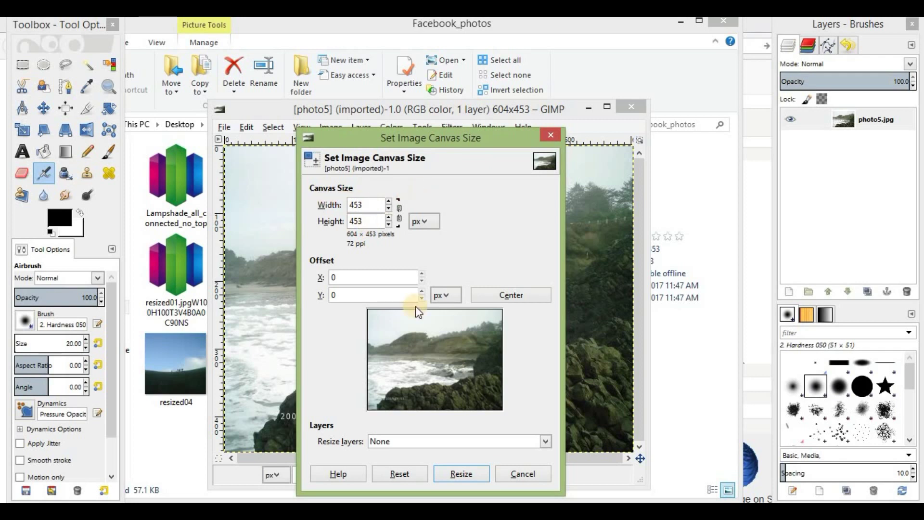
{"action": "left_click", "coordinate": [454, 471]}
{"action": "left_click_drag", "start_coordinate": [455, 352], "coordinate": [428, 352]}
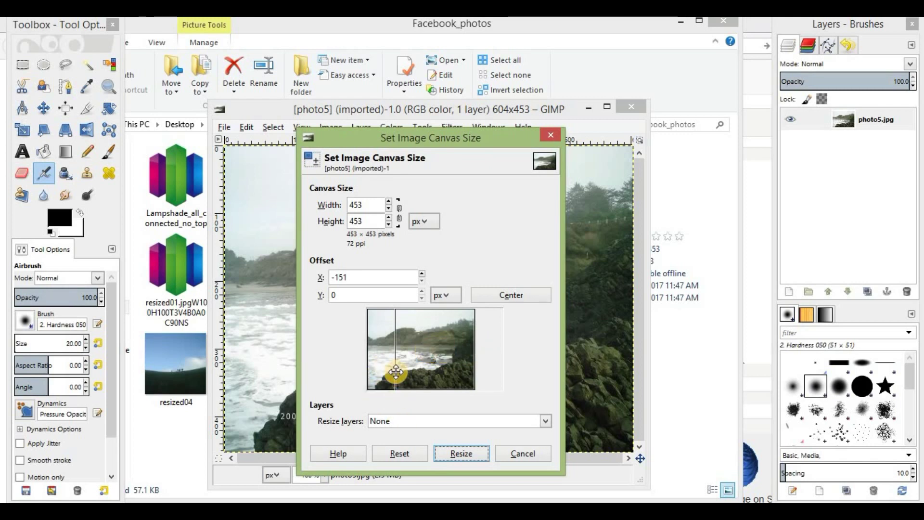
{"action": "left_click", "coordinate": [462, 451]}
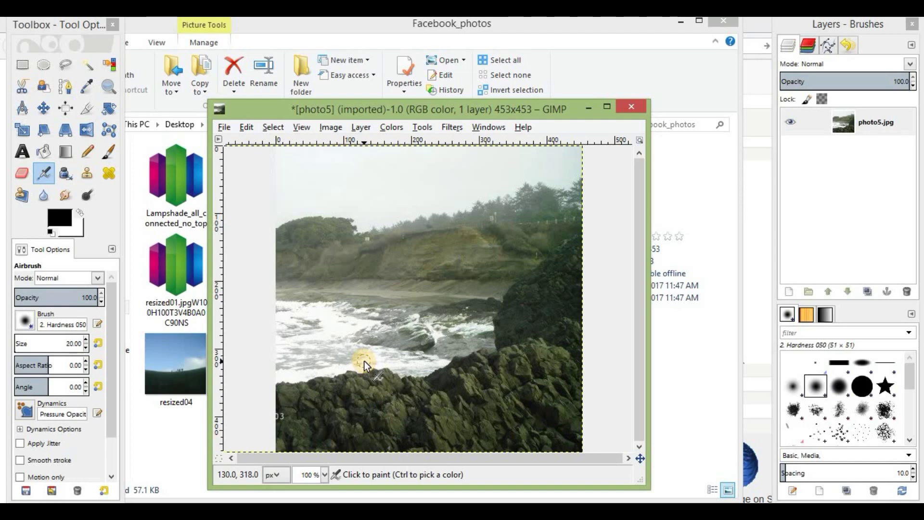
Step: Export photo5 as resized5.jpg to Facebook_photos, review the folder, and return to the browser
{"action": "left_click", "coordinate": [224, 127]}
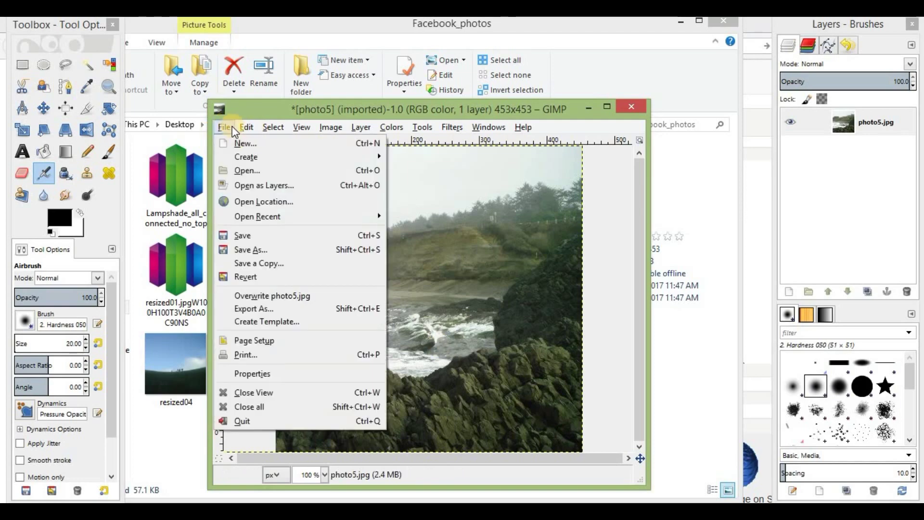
{"action": "left_click", "coordinate": [290, 308]}
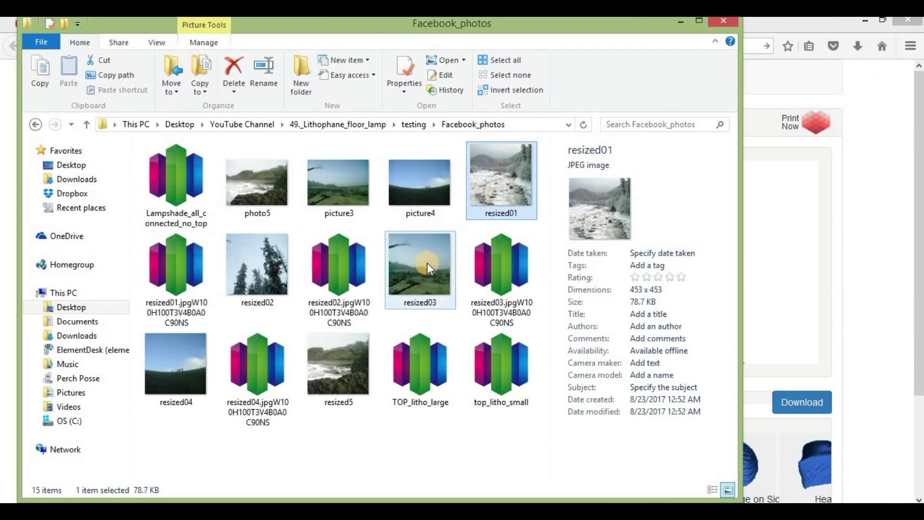
{"action": "left_click", "coordinate": [427, 263]}
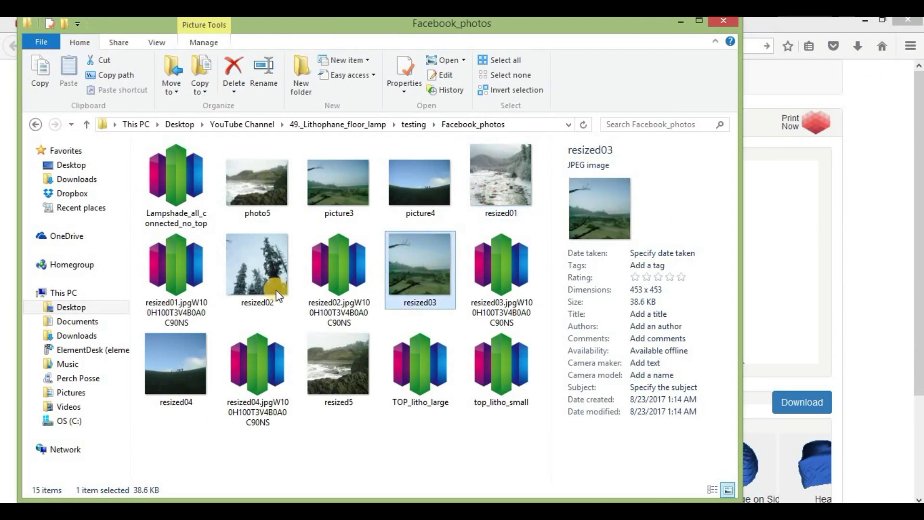
{"action": "left_click", "coordinate": [237, 280]}
{"action": "left_click", "coordinate": [166, 371]}
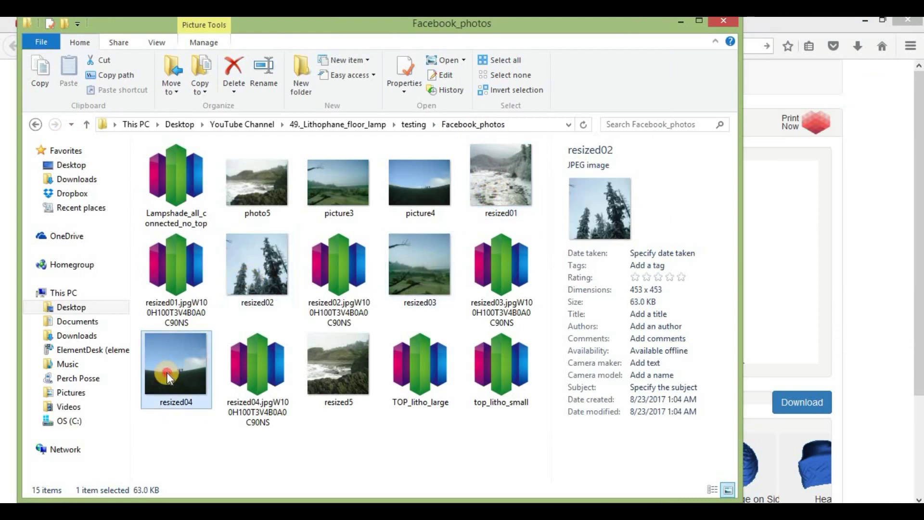
{"action": "left_click", "coordinate": [439, 277]}
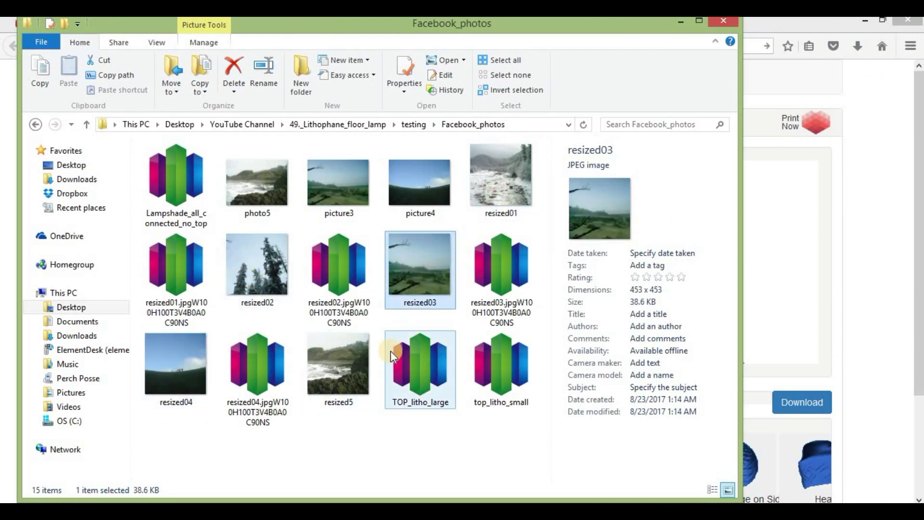
{"action": "key", "text": "alt+Tab"}
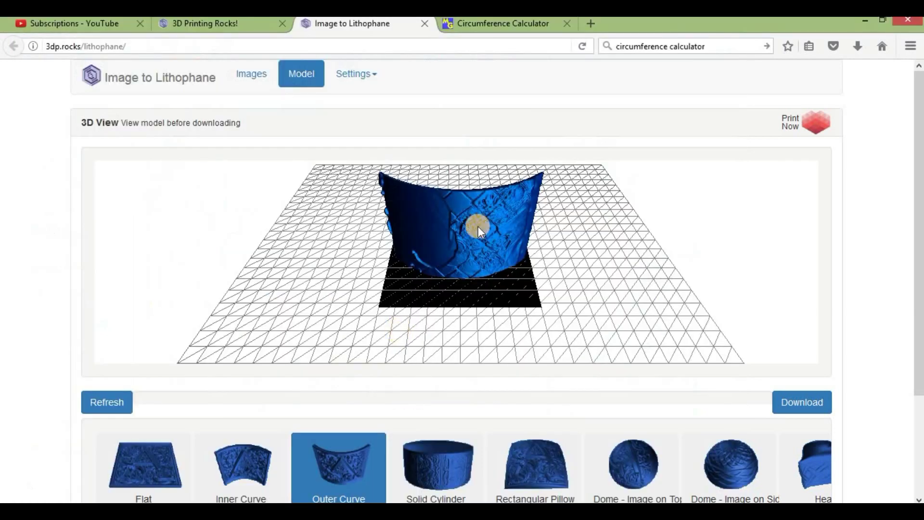
Step: Upload resized5 into Image to Lithophane and regenerate the Outer Curve model
{"action": "left_click", "coordinate": [96, 401]}
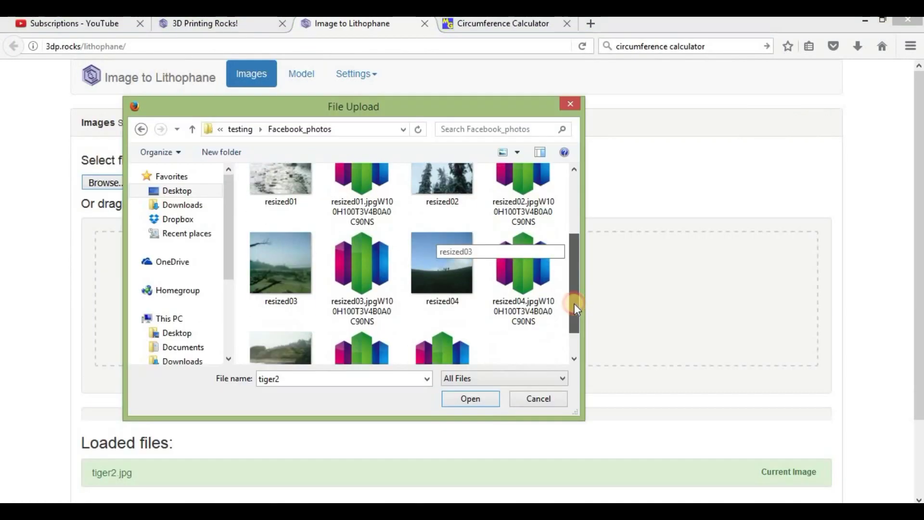
{"action": "left_click_drag", "start_coordinate": [574, 303], "coordinate": [577, 332]}
{"action": "left_click", "coordinate": [284, 311]}
{"action": "double_click", "coordinate": [284, 311]}
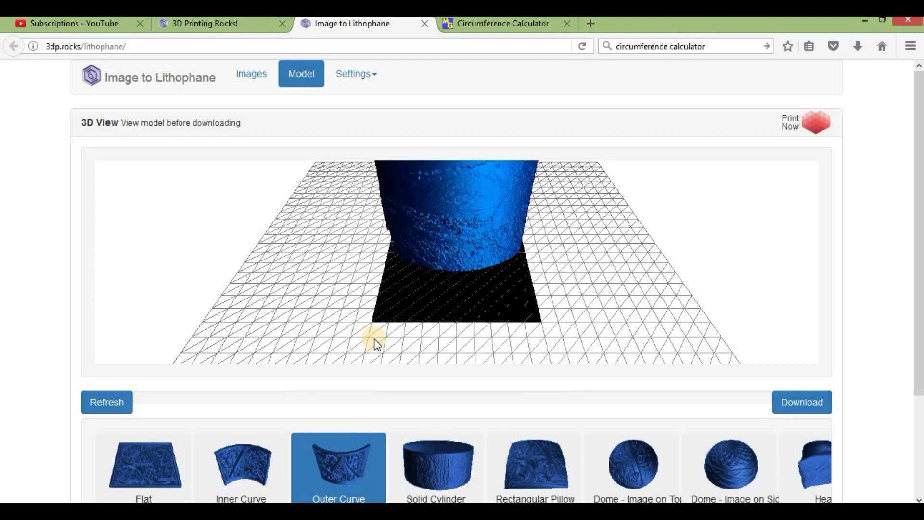
{"action": "left_click", "coordinate": [348, 64]}
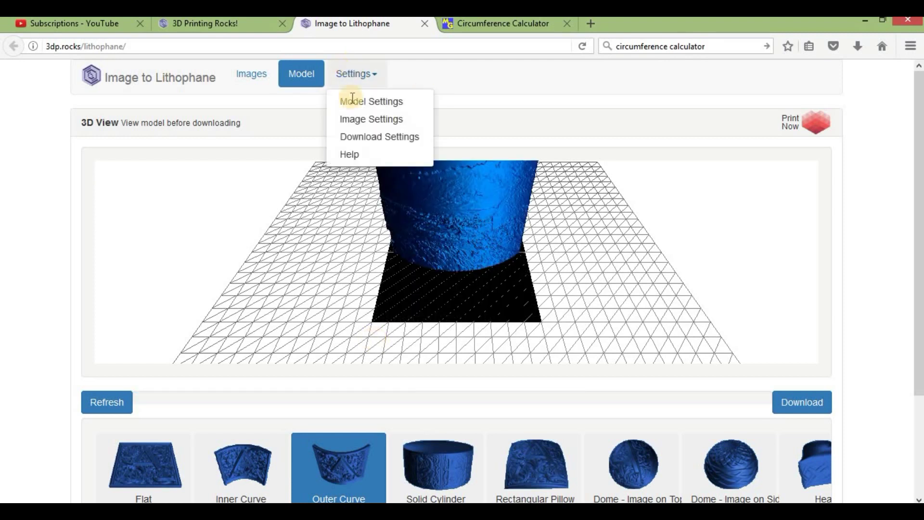
Step: Switch resized5 to Positive Image, inspect the curved model, and download the model file
{"action": "left_click", "coordinate": [351, 119]}
{"action": "left_click_drag", "start_coordinate": [494, 169], "coordinate": [144, 167]}
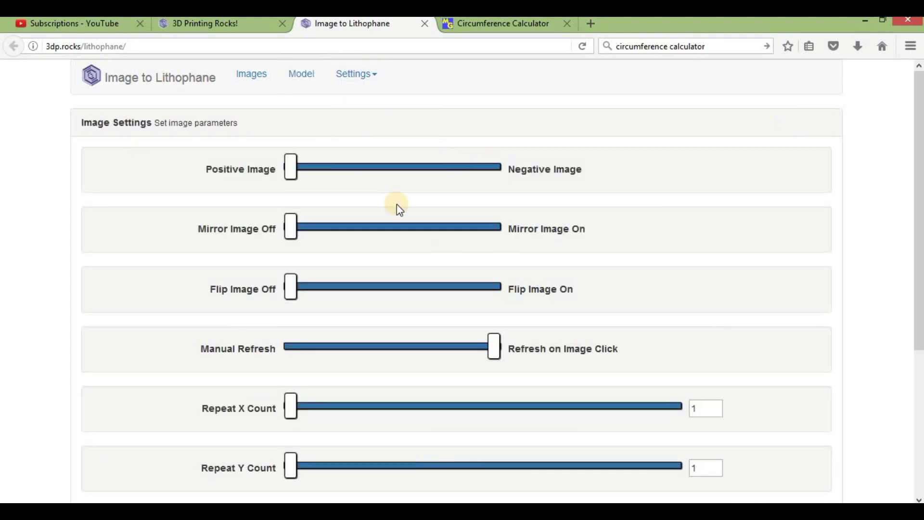
{"action": "left_click", "coordinate": [302, 77]}
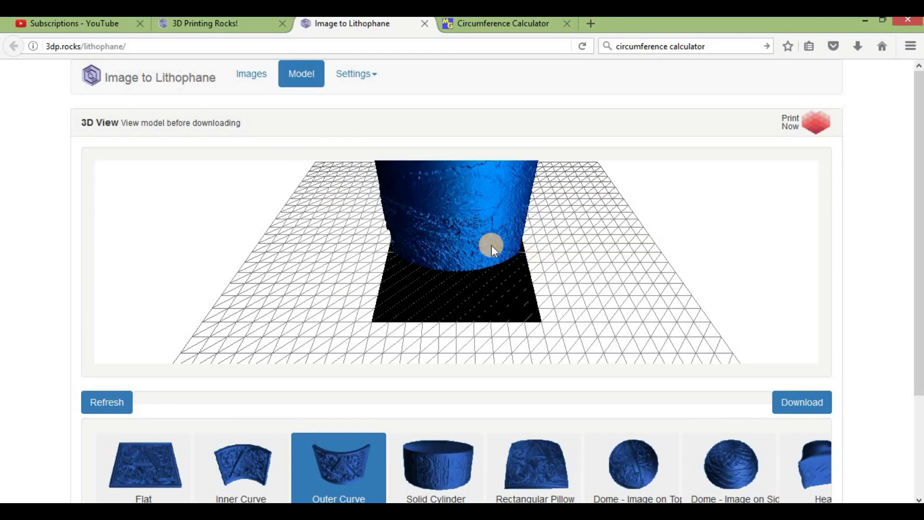
{"action": "left_click_drag", "start_coordinate": [491, 244], "coordinate": [518, 320]}
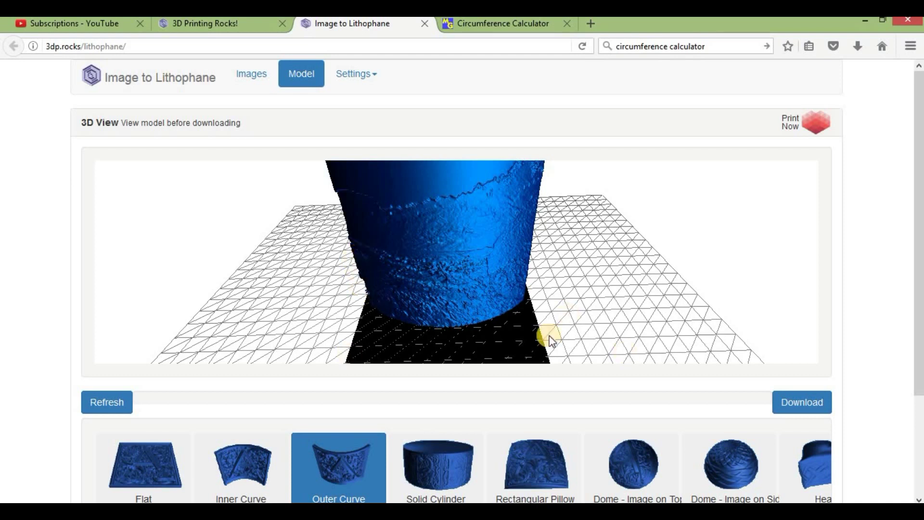
{"action": "left_click", "coordinate": [801, 403]}
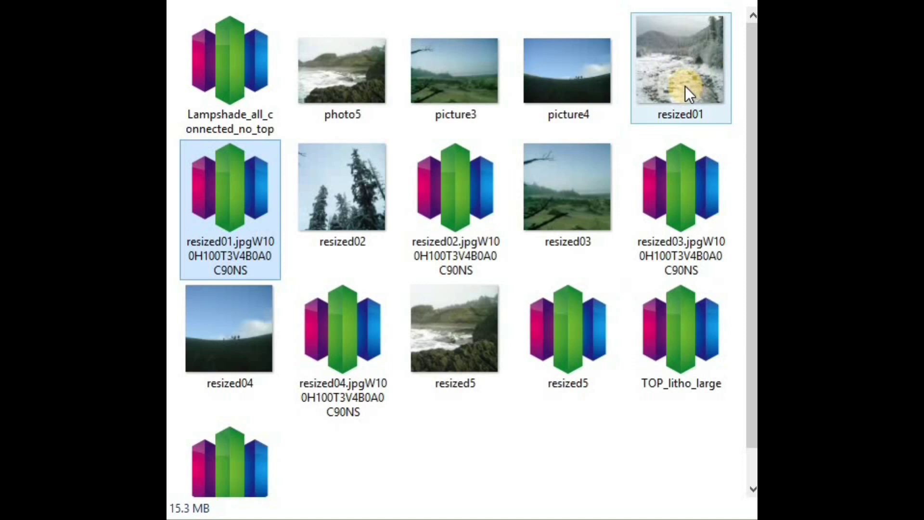
{"action": "left_click", "coordinate": [685, 86]}
{"action": "left_click", "coordinate": [251, 201]}
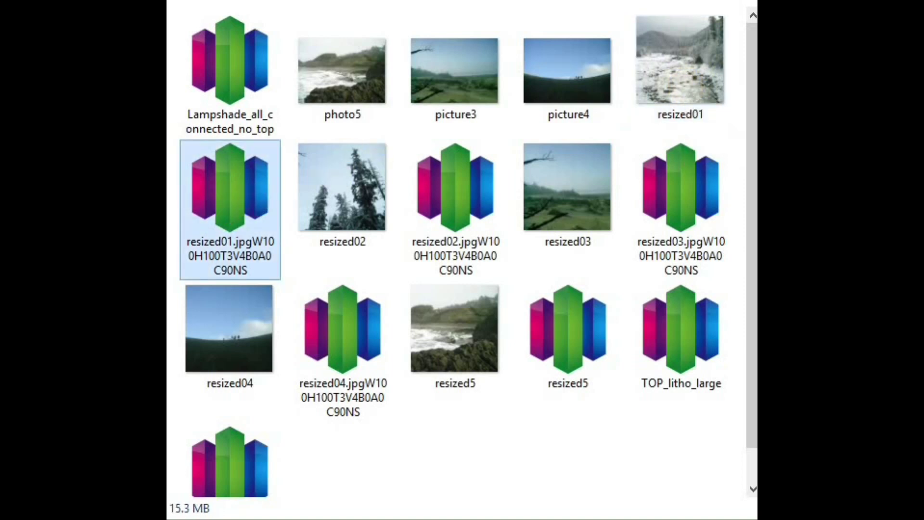
{"action": "left_click", "coordinate": [685, 74]}
{"action": "left_click", "coordinate": [237, 211]}
{"action": "left_click", "coordinate": [350, 202]}
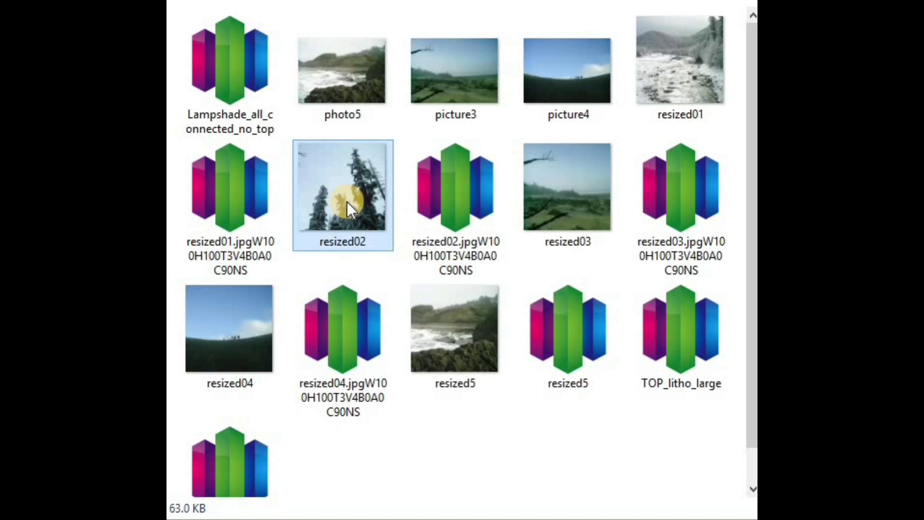
{"action": "left_click", "coordinate": [674, 78]}
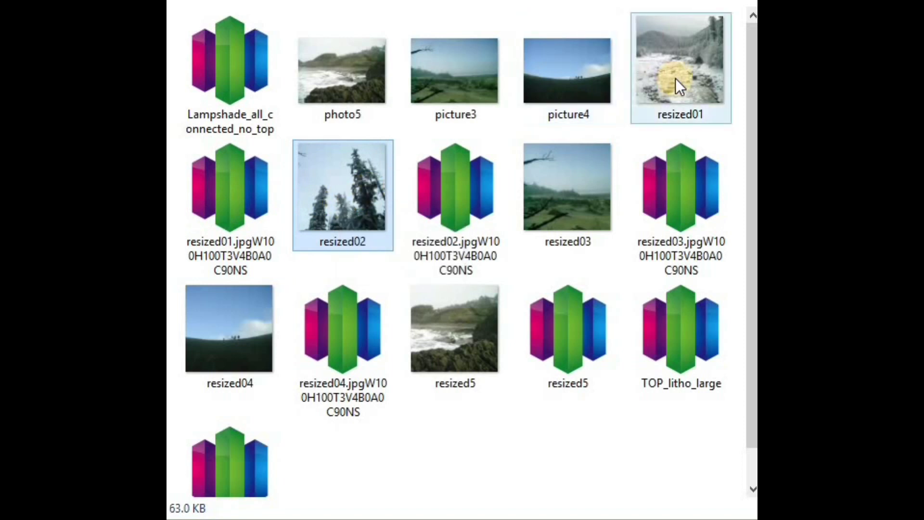
{"action": "left_click", "coordinate": [477, 177]}
{"action": "left_click", "coordinate": [665, 82]}
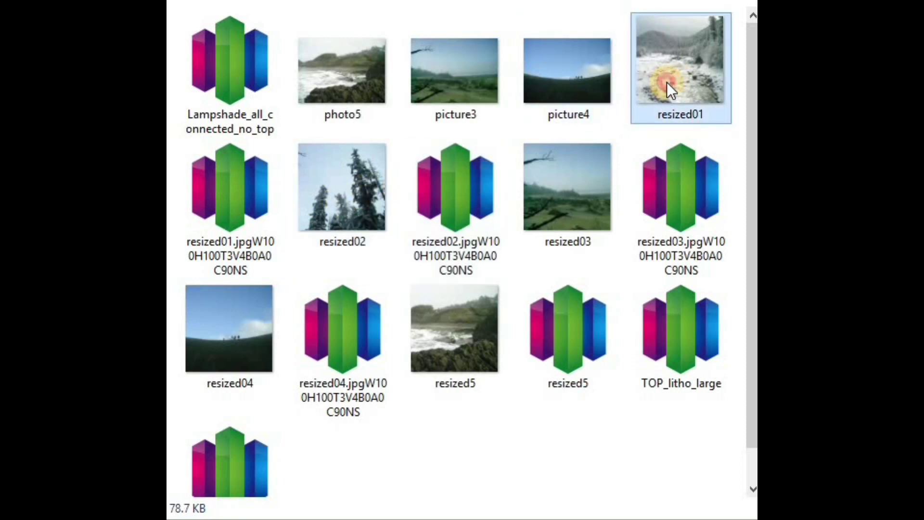
{"action": "left_click", "coordinate": [555, 197]}
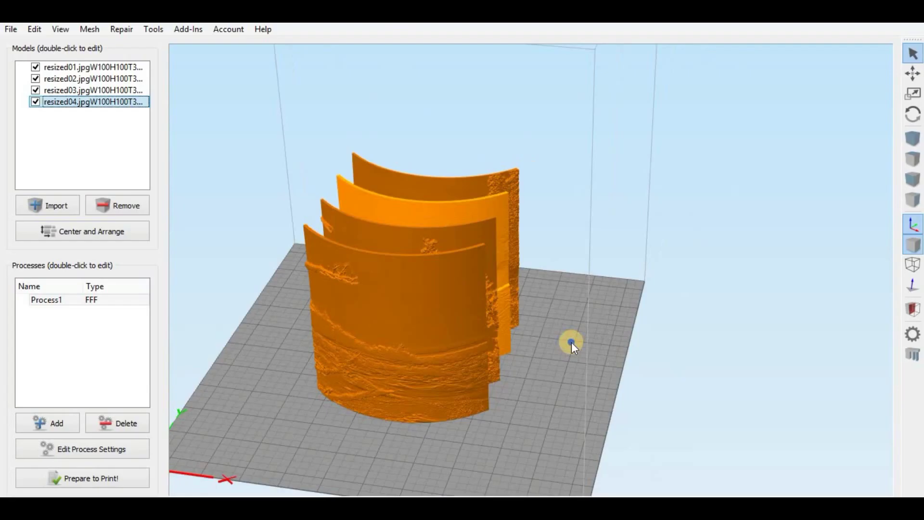
{"action": "left_click_drag", "start_coordinate": [570, 342], "coordinate": [497, 293]}
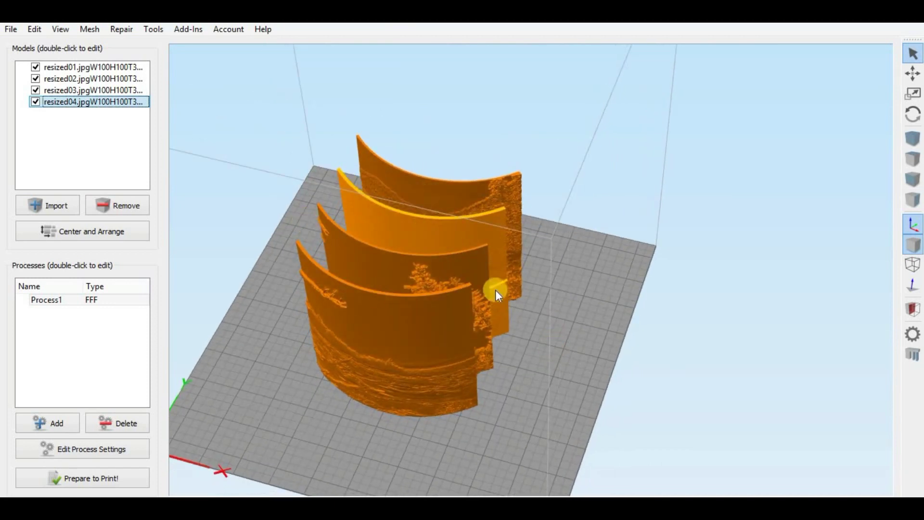
Step: Rotate the resized01 panel 90° and move it to the back-left of the plate
{"action": "double_click", "coordinate": [452, 197]}
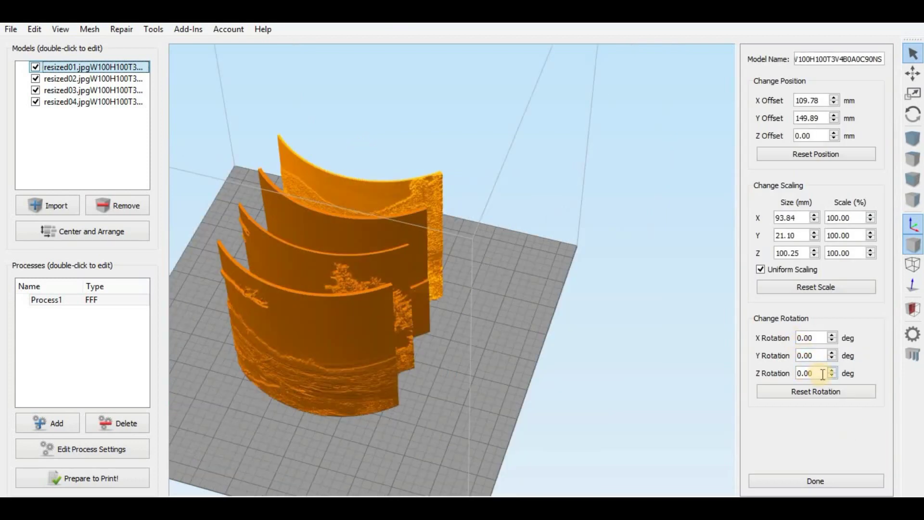
{"action": "double_click", "coordinate": [815, 356]}
{"action": "key", "text": "Tab"}
{"action": "type", "text": "90"}
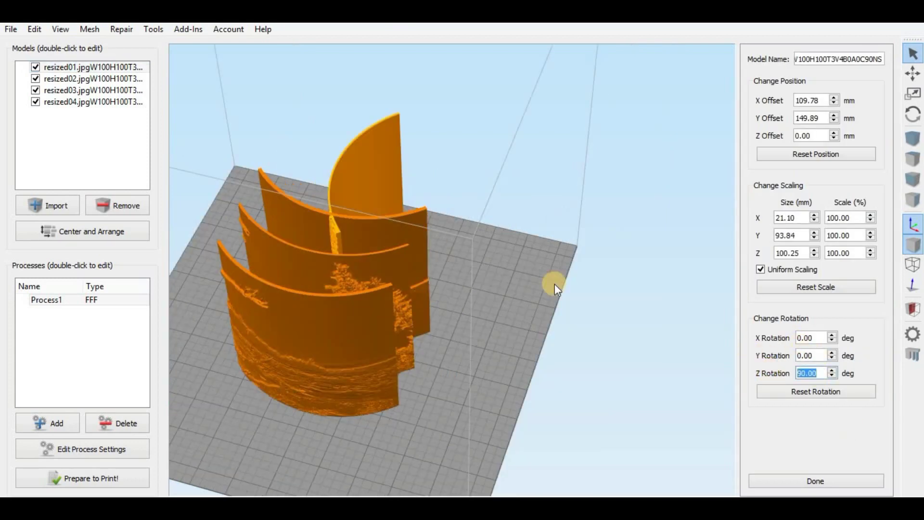
{"action": "left_click_drag", "start_coordinate": [357, 180], "coordinate": [489, 186]}
{"action": "left_click", "coordinate": [912, 73]}
{"action": "left_click_drag", "start_coordinate": [455, 178], "coordinate": [316, 144]}
Step: Set the resized04 panel's Z rotation to 270° and move it to the plate's right side
{"action": "left_click", "coordinate": [405, 250]}
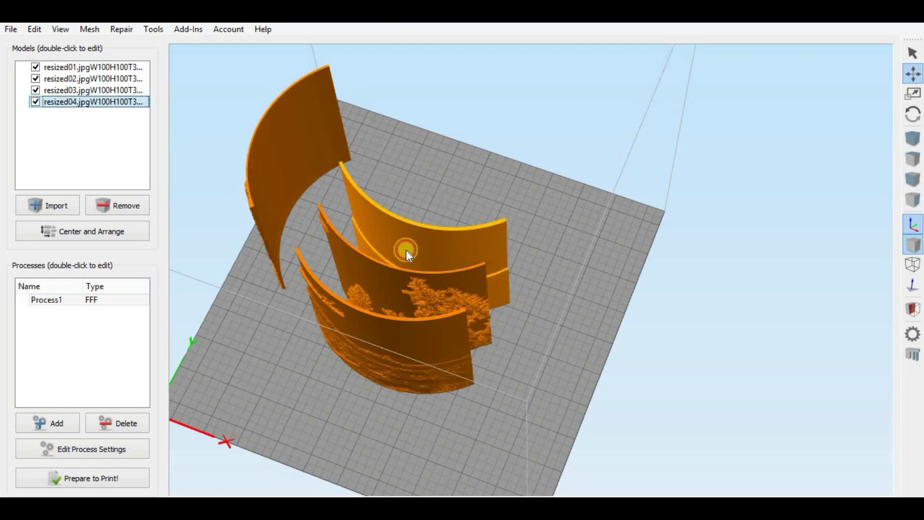
{"action": "double_click", "coordinate": [440, 253]}
{"action": "left_click_drag", "start_coordinate": [817, 373], "coordinate": [779, 373]}
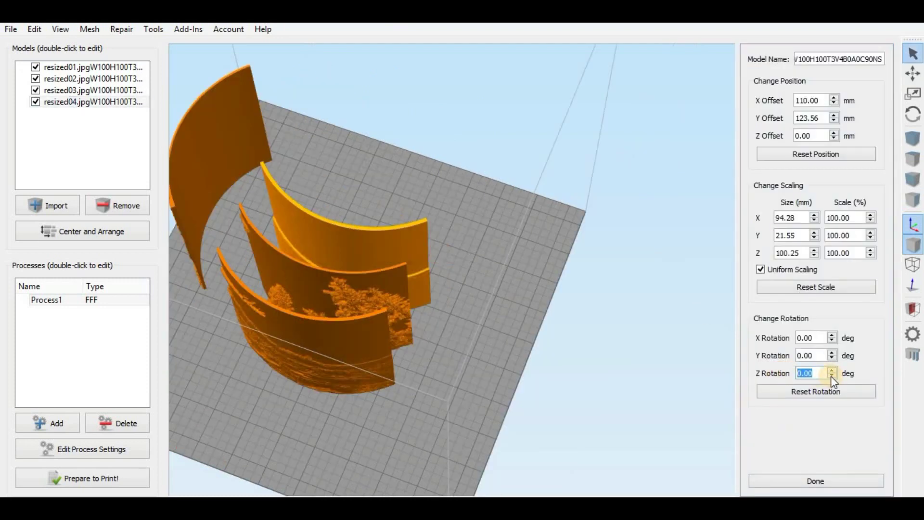
{"action": "type", "text": "270"}
{"action": "key", "text": "Return"}
{"action": "mouse_move", "coordinate": [327, 244]}
{"action": "left_mouse_down"}
{"action": "mouse_move", "coordinate": [412, 259]}
{"action": "mouse_move", "coordinate": [340, 258]}
{"action": "mouse_move", "coordinate": [332, 249]}
{"action": "left_mouse_up"}
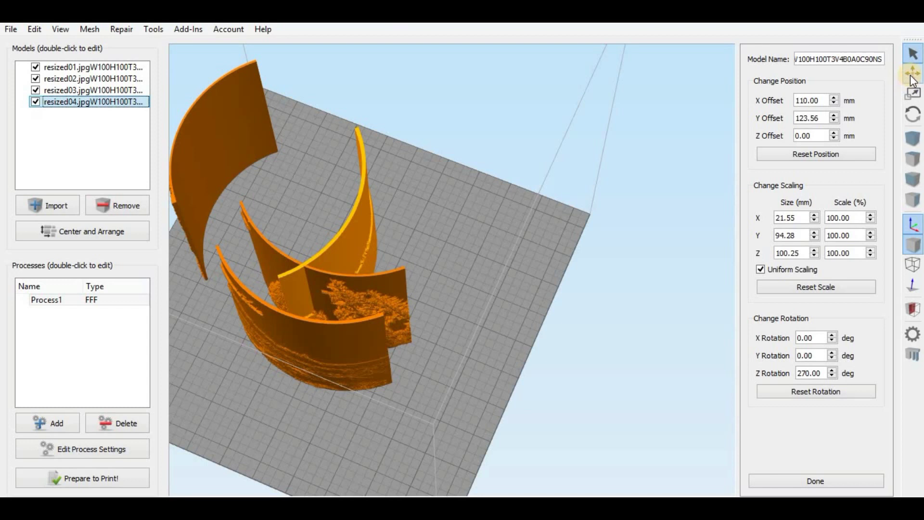
{"action": "left_click", "coordinate": [912, 76]}
{"action": "left_click_drag", "start_coordinate": [433, 239], "coordinate": [559, 268]}
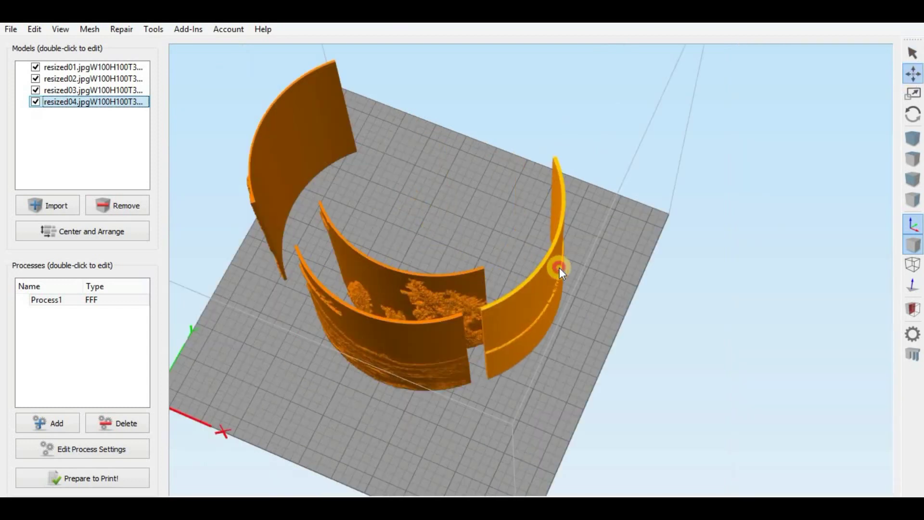
Step: Move the resized02 panel toward the back and set its Z rotation to 180°
{"action": "left_click_drag", "start_coordinate": [434, 281], "coordinate": [472, 201]}
{"action": "double_click", "coordinate": [471, 201]}
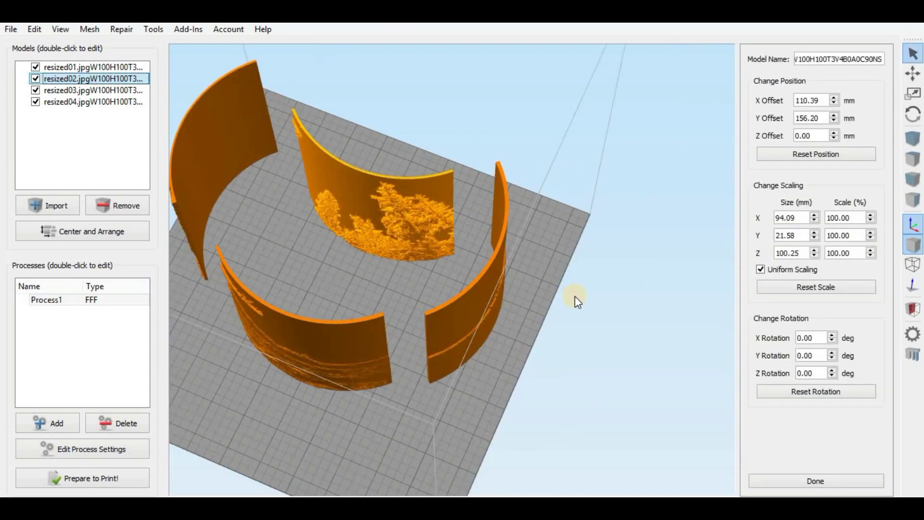
{"action": "double_click", "coordinate": [804, 373]}
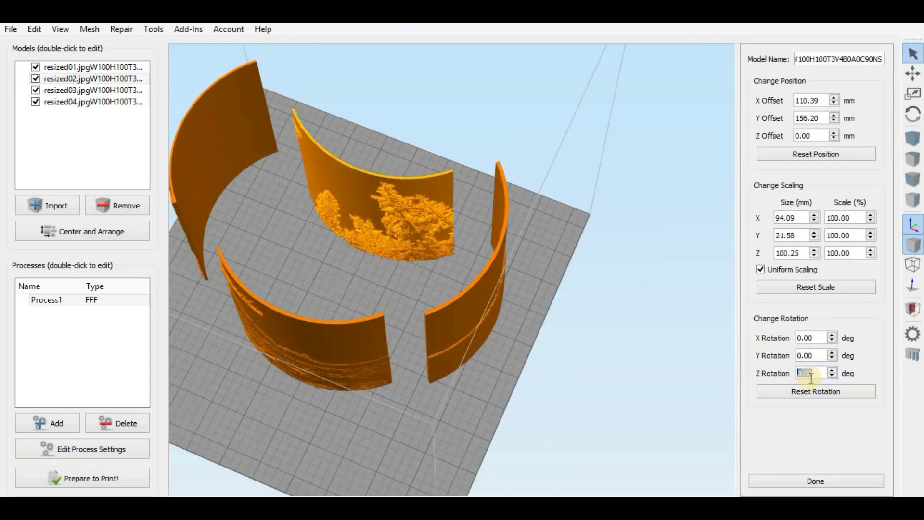
{"action": "type", "text": "180"}
{"action": "key", "text": "Return"}
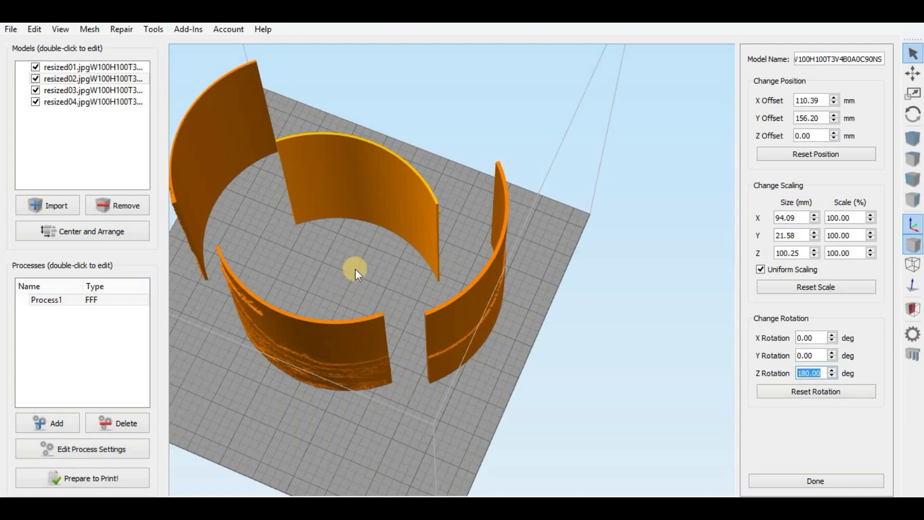
Step: Finish editing, then shift the front curved panel down on the bed
{"action": "left_click", "coordinate": [790, 480]}
{"action": "left_click_drag", "start_coordinate": [449, 403], "coordinate": [496, 376]}
{"action": "left_click", "coordinate": [423, 356]}
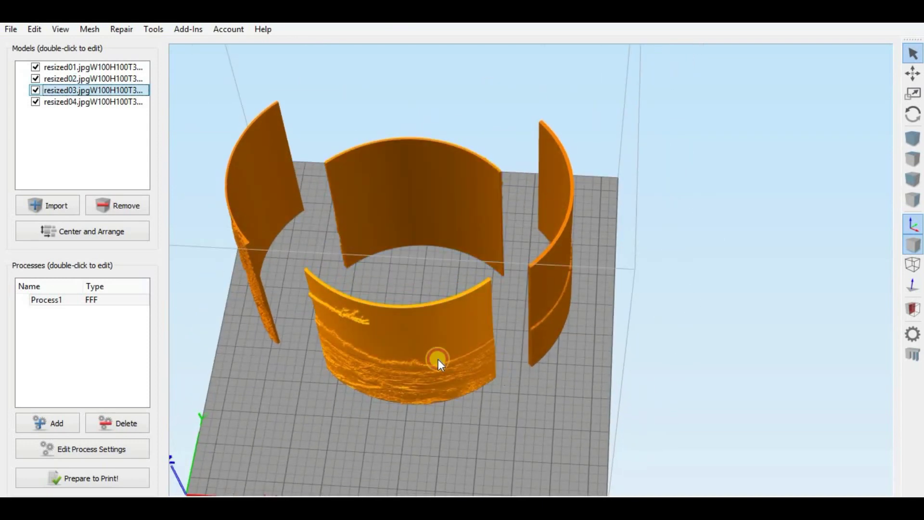
{"action": "left_click_drag", "start_coordinate": [421, 363], "coordinate": [907, 91]}
{"action": "left_click", "coordinate": [911, 80]}
{"action": "left_click_drag", "start_coordinate": [429, 371], "coordinate": [442, 389]}
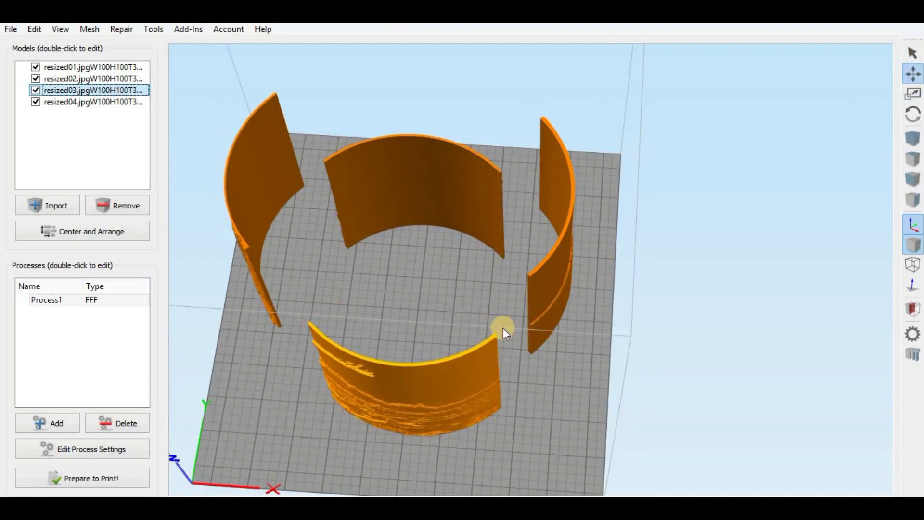
Step: Slide the right curved panel against the front panel to close the cylinder
{"action": "left_click", "coordinate": [491, 337]}
{"action": "mouse_move", "coordinate": [541, 290]}
{"action": "left_mouse_down"}
{"action": "mouse_move", "coordinate": [518, 356]}
{"action": "mouse_move", "coordinate": [516, 338]}
{"action": "mouse_move", "coordinate": [503, 360]}
{"action": "left_mouse_up"}
{"action": "scroll", "coordinate": [503, 361], "scroll_direction": "up", "scroll_amount": 10}
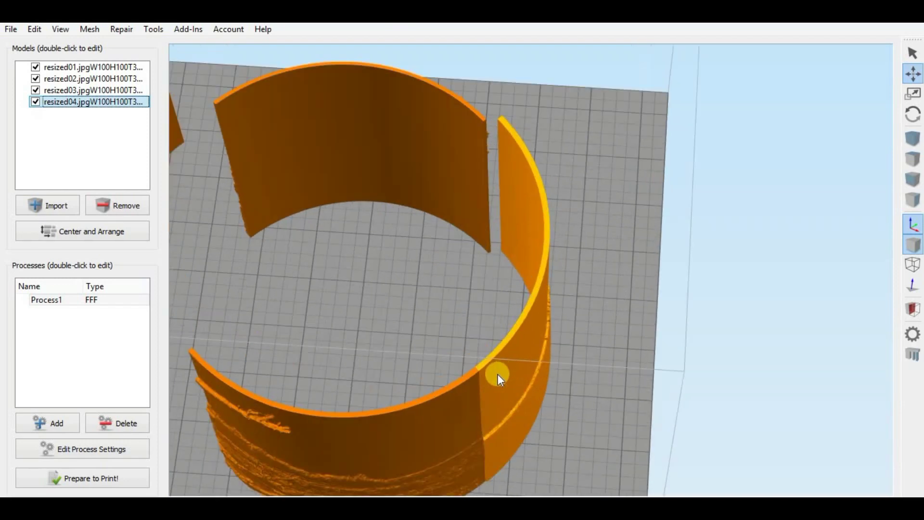
{"action": "scroll", "coordinate": [420, 396], "scroll_direction": "up", "scroll_amount": 8}
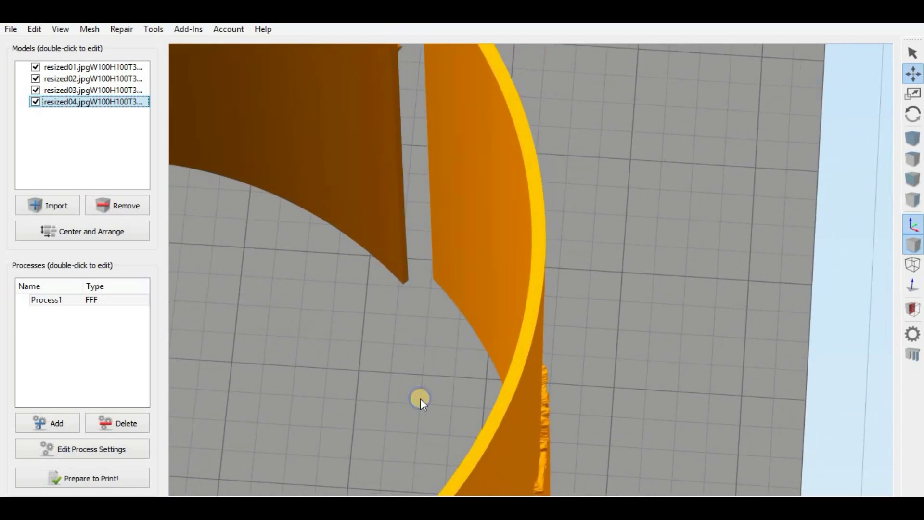
{"action": "left_click_drag", "start_coordinate": [423, 341], "coordinate": [455, 352]}
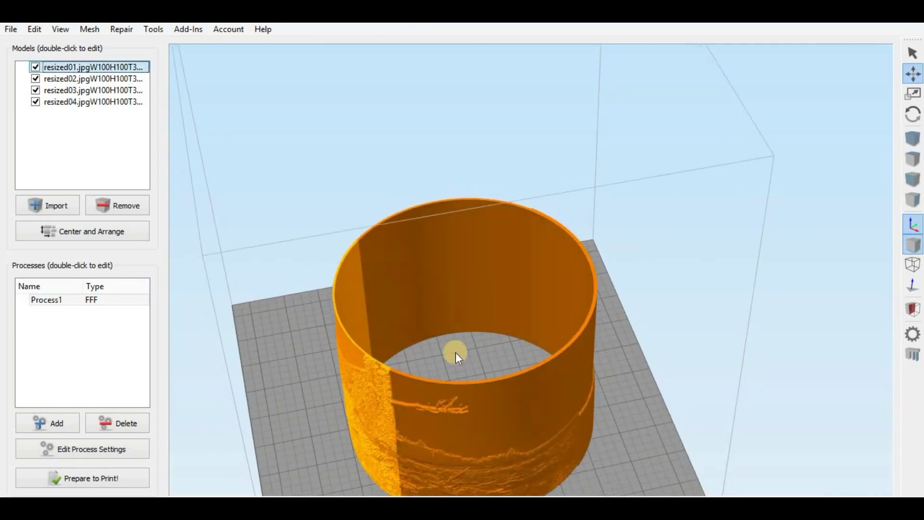
Step: Select the right-hand section, centre the cylinder, and slice it into the print preview
{"action": "left_click", "coordinate": [74, 101]}
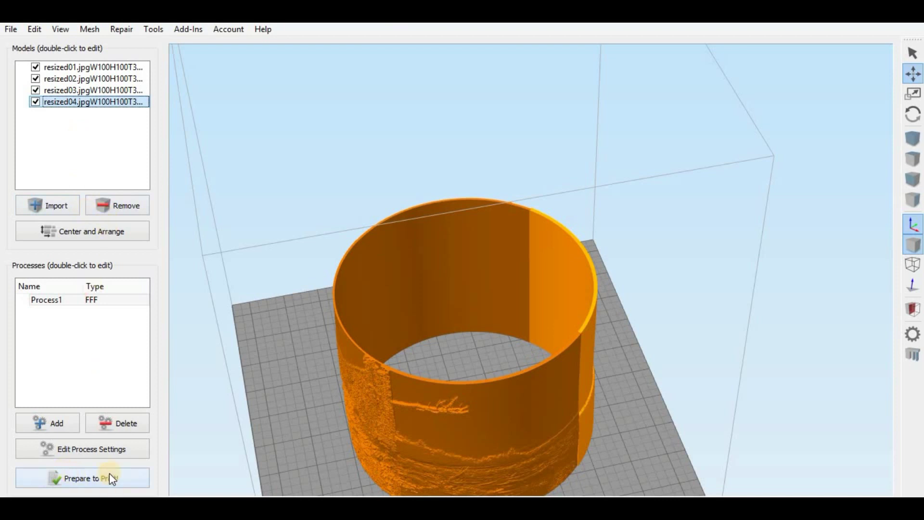
{"action": "right_click_drag", "start_coordinate": [275, 397], "coordinate": [305, 299]}
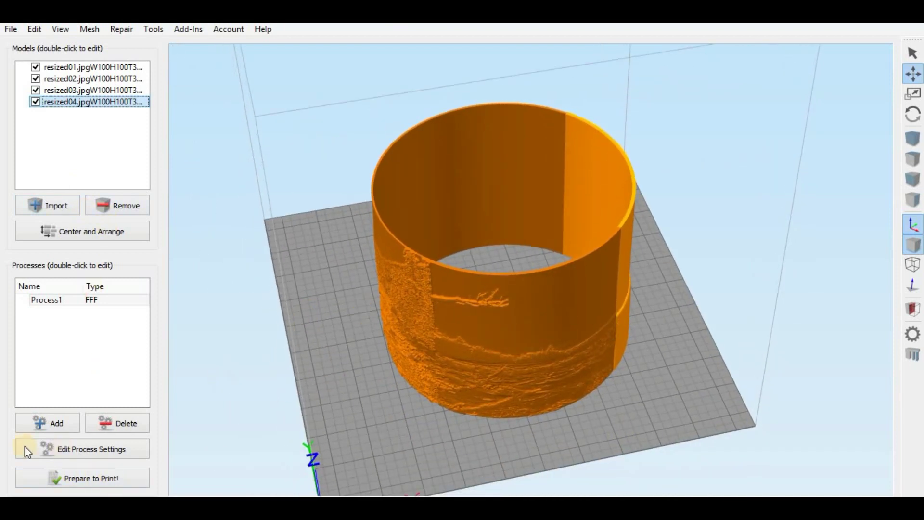
{"action": "left_click", "coordinate": [72, 479]}
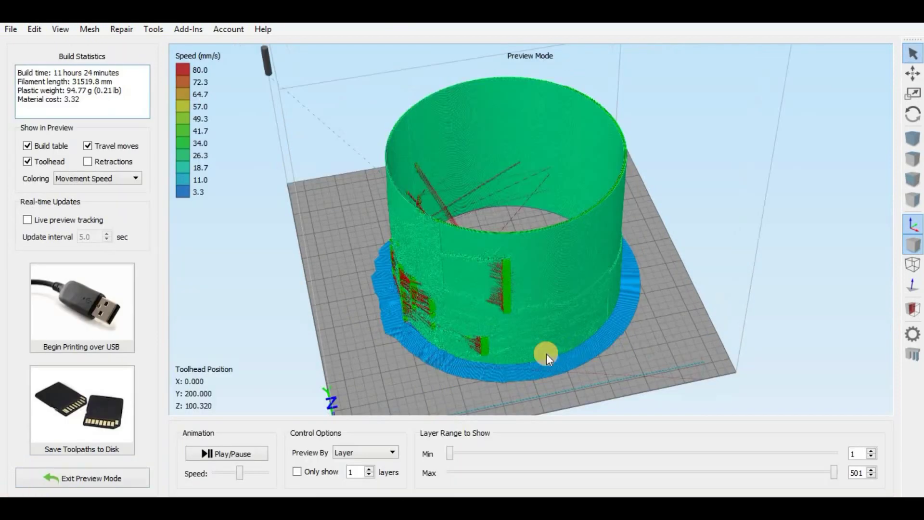
Step: Zoom and orbit the preview to inspect the toolhead and the ring's inner wall toolpaths
{"action": "scroll", "coordinate": [546, 354], "scroll_direction": "up", "scroll_amount": 2}
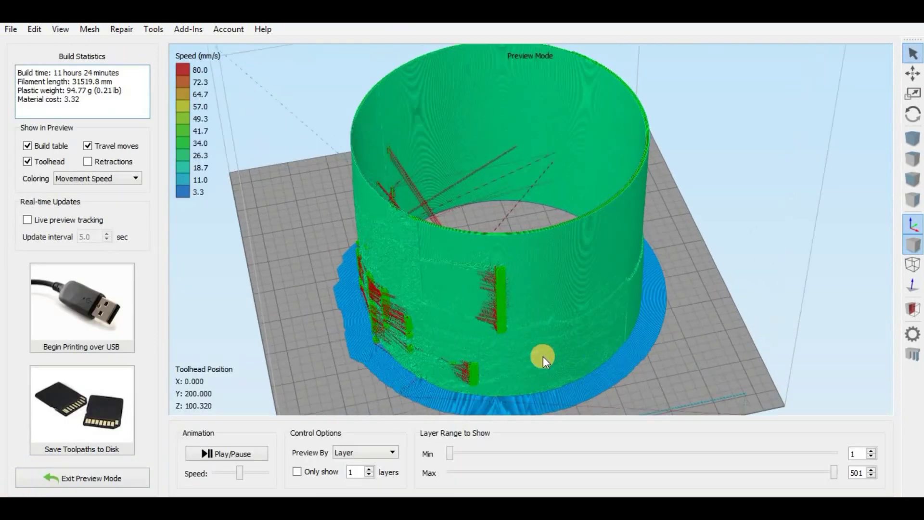
{"action": "scroll", "coordinate": [535, 359], "scroll_direction": "up", "scroll_amount": 4}
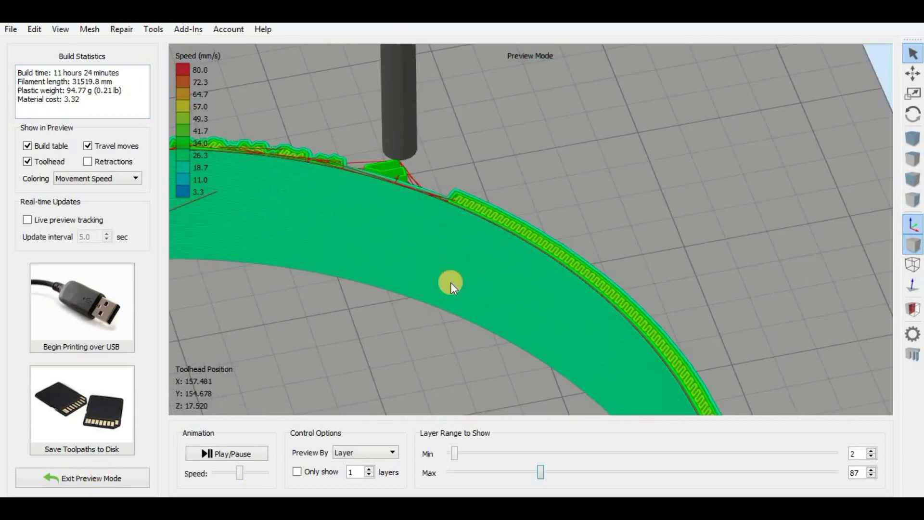
{"action": "left_click_drag", "start_coordinate": [432, 301], "coordinate": [432, 305]}
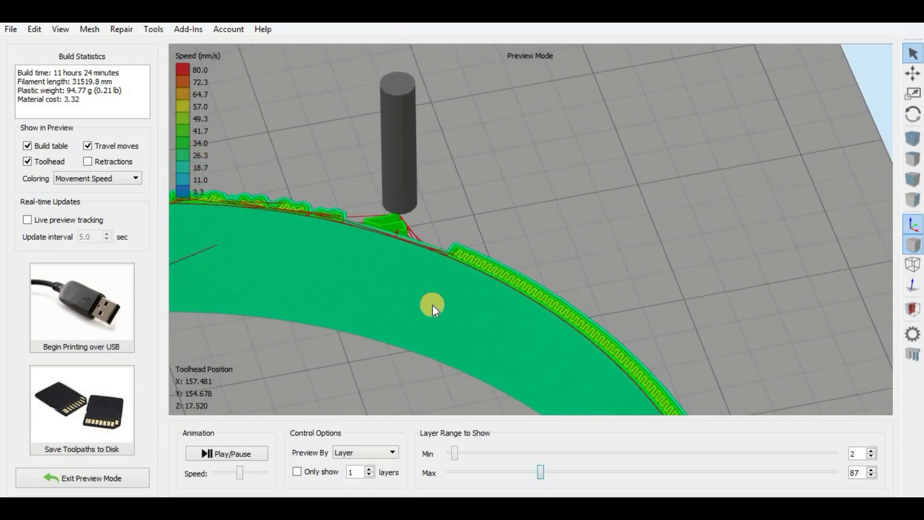
{"action": "scroll", "coordinate": [452, 267], "scroll_direction": "up", "scroll_amount": 5}
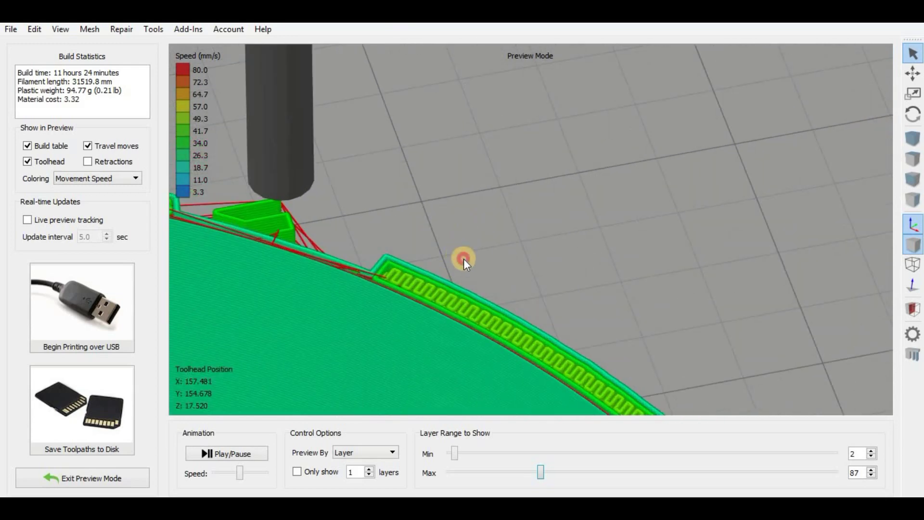
{"action": "left_click_drag", "start_coordinate": [462, 269], "coordinate": [294, 245]}
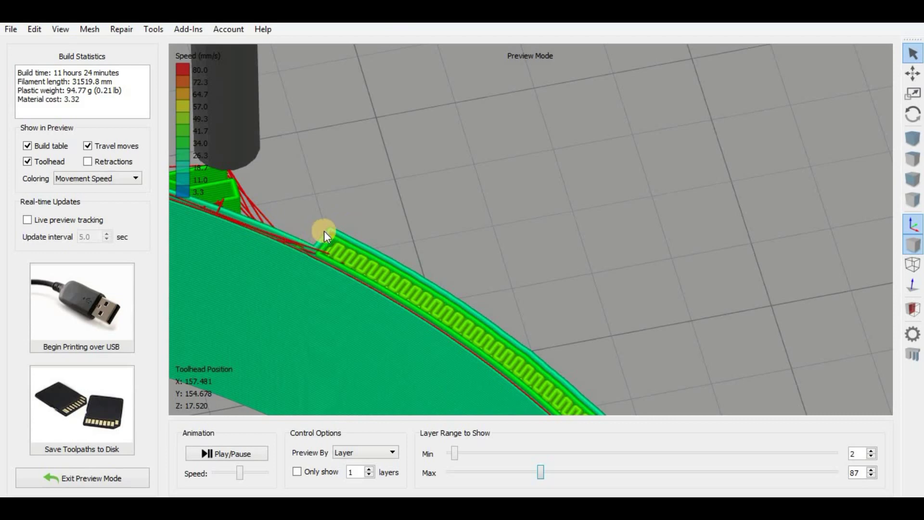
{"action": "left_click_drag", "start_coordinate": [392, 258], "coordinate": [476, 224]}
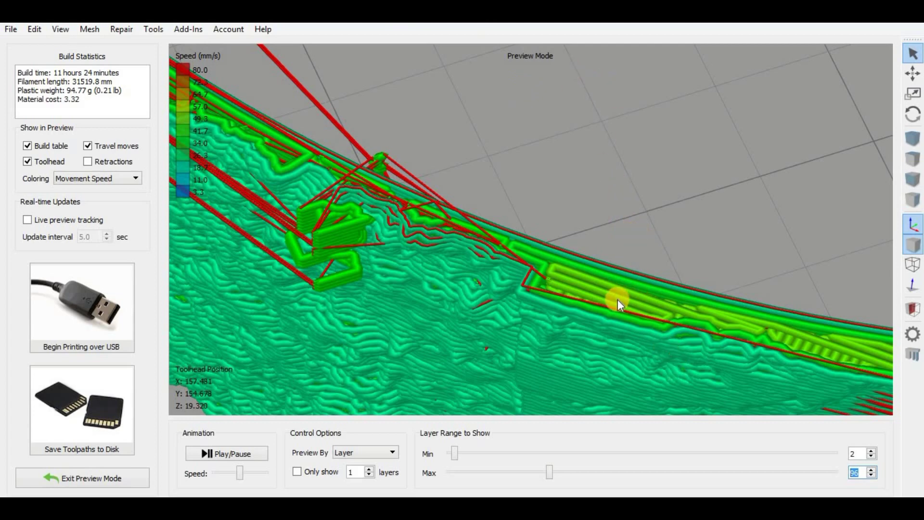
{"action": "scroll", "coordinate": [649, 313], "scroll_direction": "down", "scroll_amount": 4}
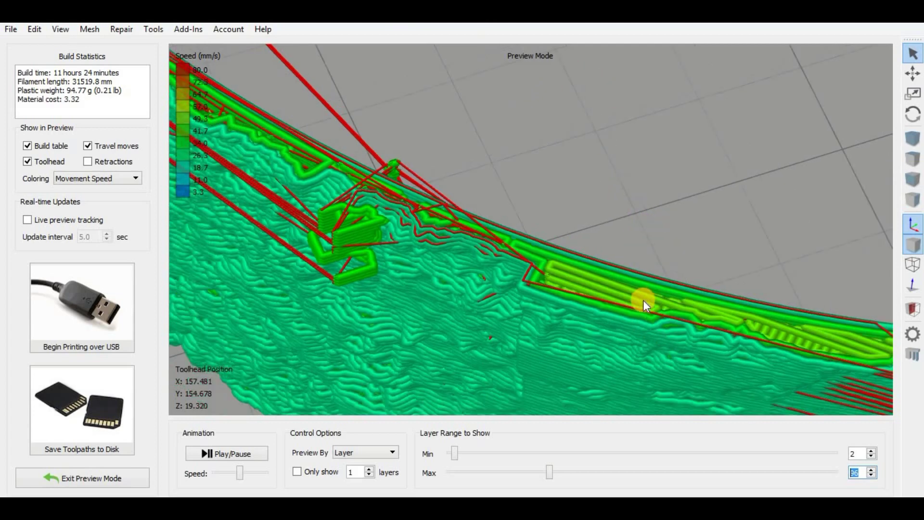
{"action": "scroll", "coordinate": [634, 287], "scroll_direction": "down", "scroll_amount": 5}
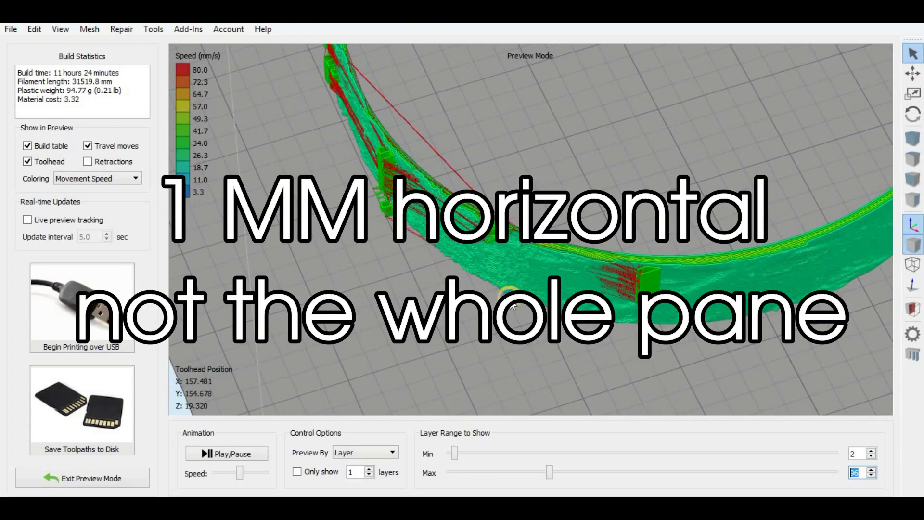
{"action": "left_click_drag", "start_coordinate": [577, 255], "coordinate": [901, 377]}
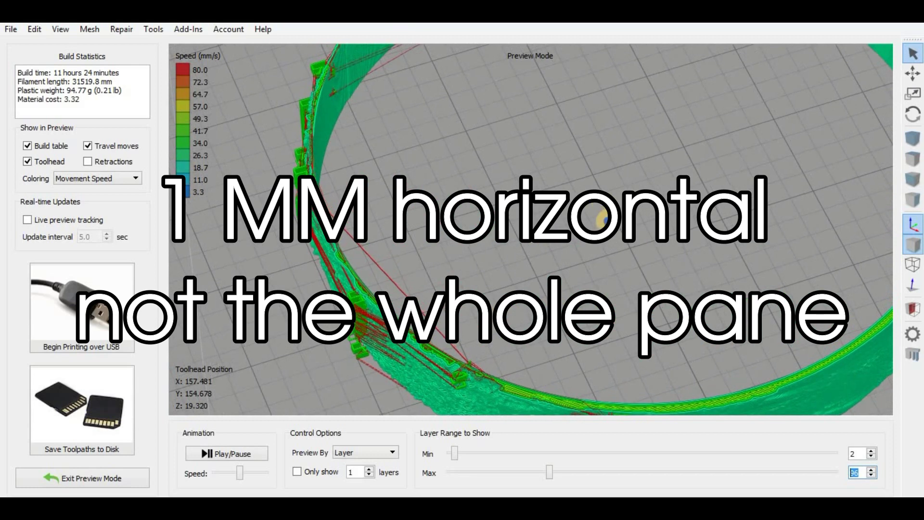
{"action": "scroll", "coordinate": [603, 271], "scroll_direction": "up", "scroll_amount": 5}
{"action": "left_click_drag", "start_coordinate": [603, 271], "coordinate": [433, 105]}
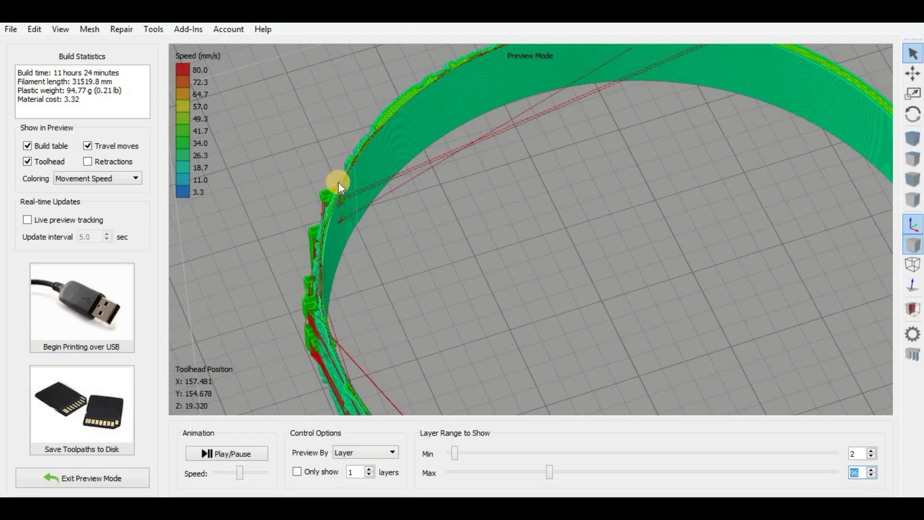
{"action": "left_click_drag", "start_coordinate": [428, 242], "coordinate": [344, 255]}
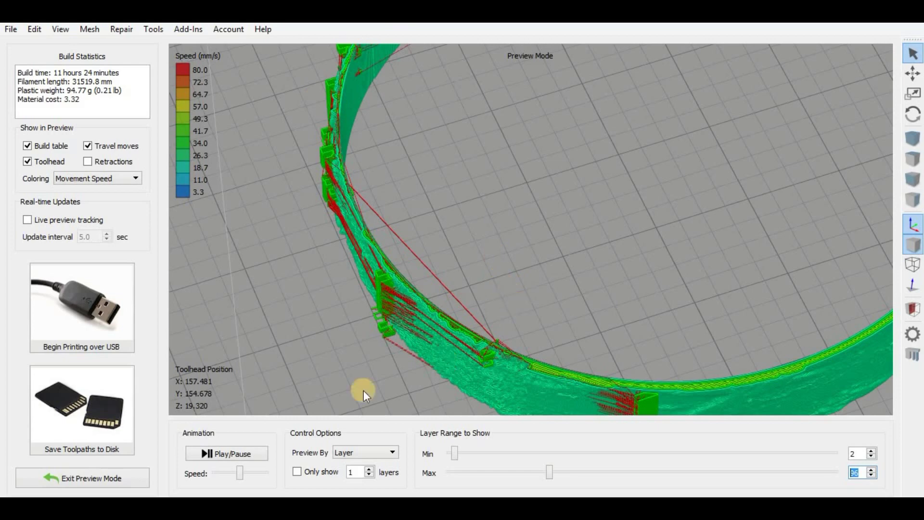
Step: Turn off Generate Support in the Process1 profile and re-slice the cylinder
{"action": "left_click", "coordinate": [77, 478]}
{"action": "left_click", "coordinate": [70, 449]}
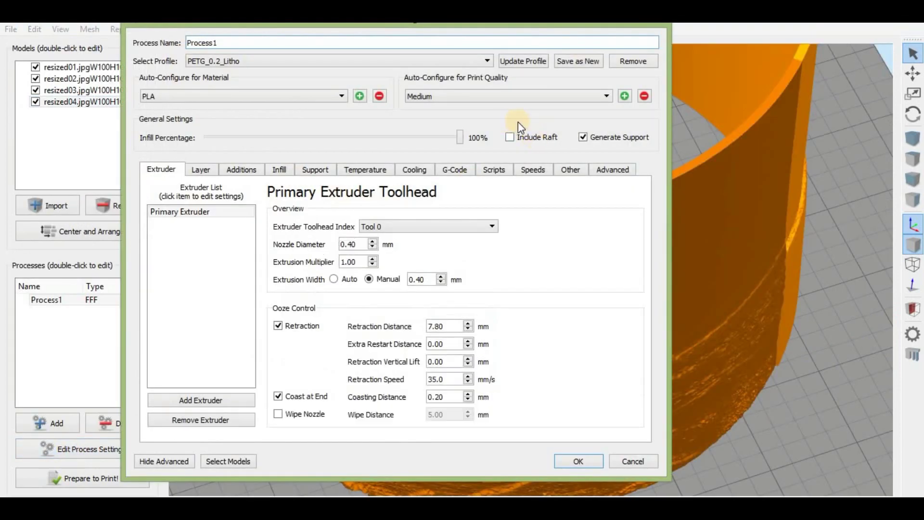
{"action": "left_click", "coordinate": [583, 137]}
{"action": "left_click", "coordinate": [523, 60]}
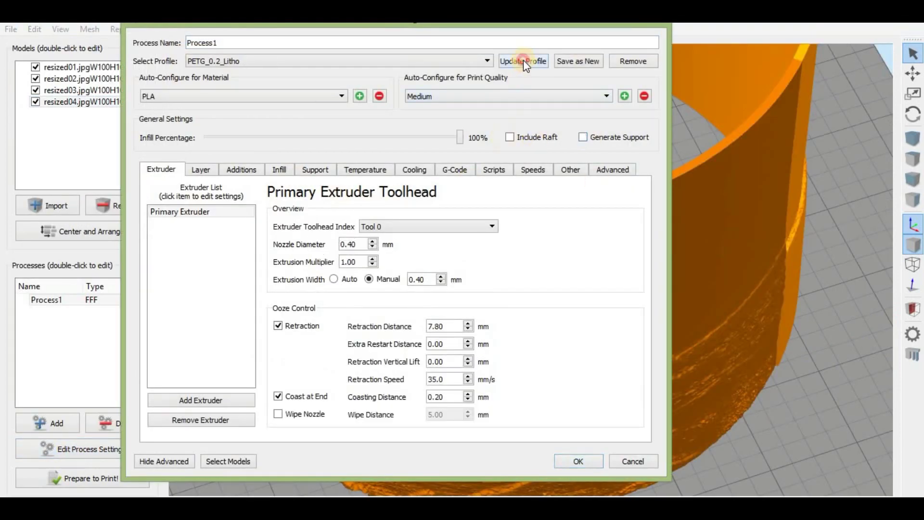
{"action": "left_click", "coordinate": [575, 460]}
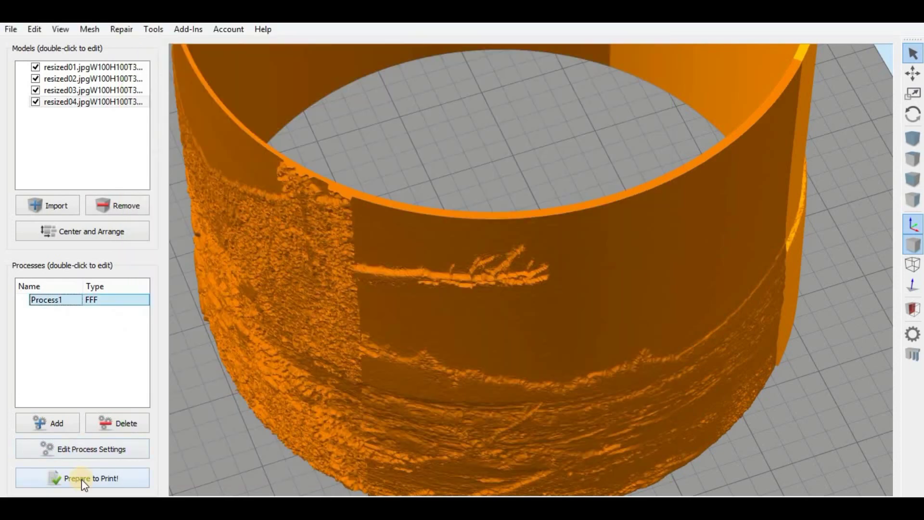
{"action": "left_click", "coordinate": [82, 478]}
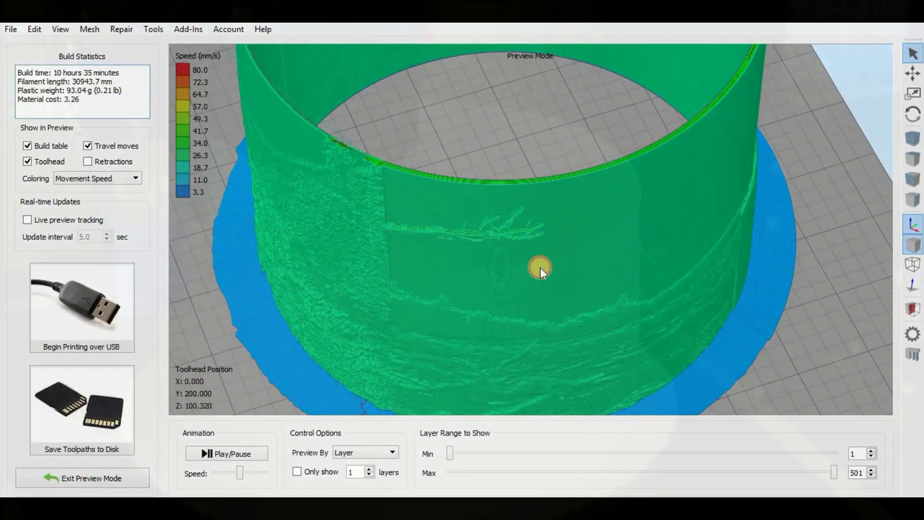